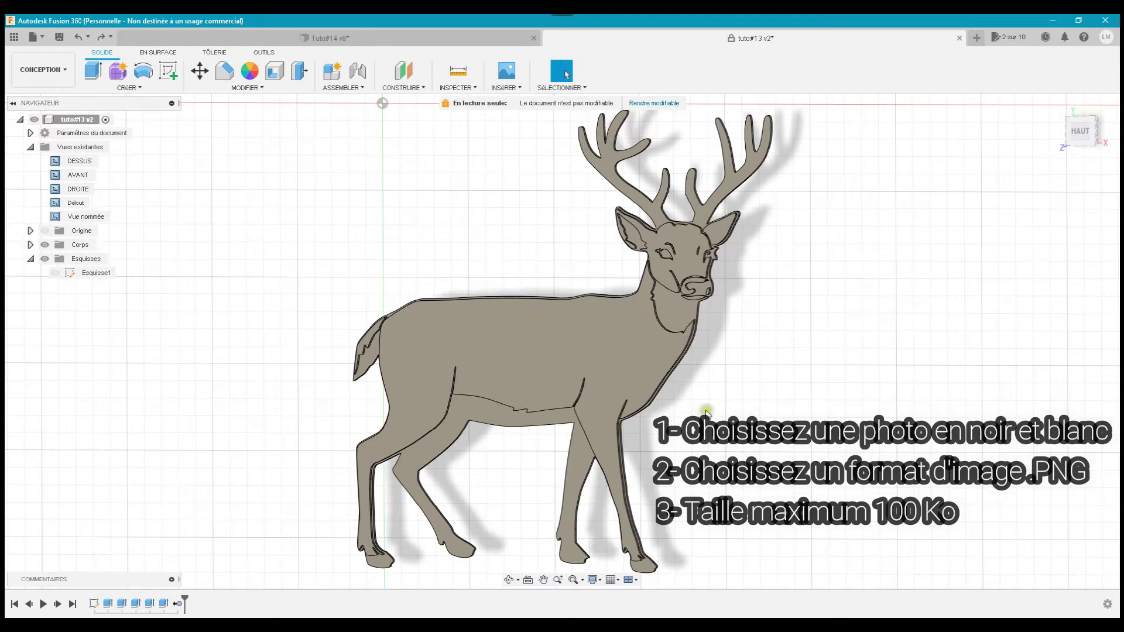
Scroll through the Google Images results for 'dessin noir et blanc png' in the browser.
{"action": "left_click", "coordinate": [718, 384]}
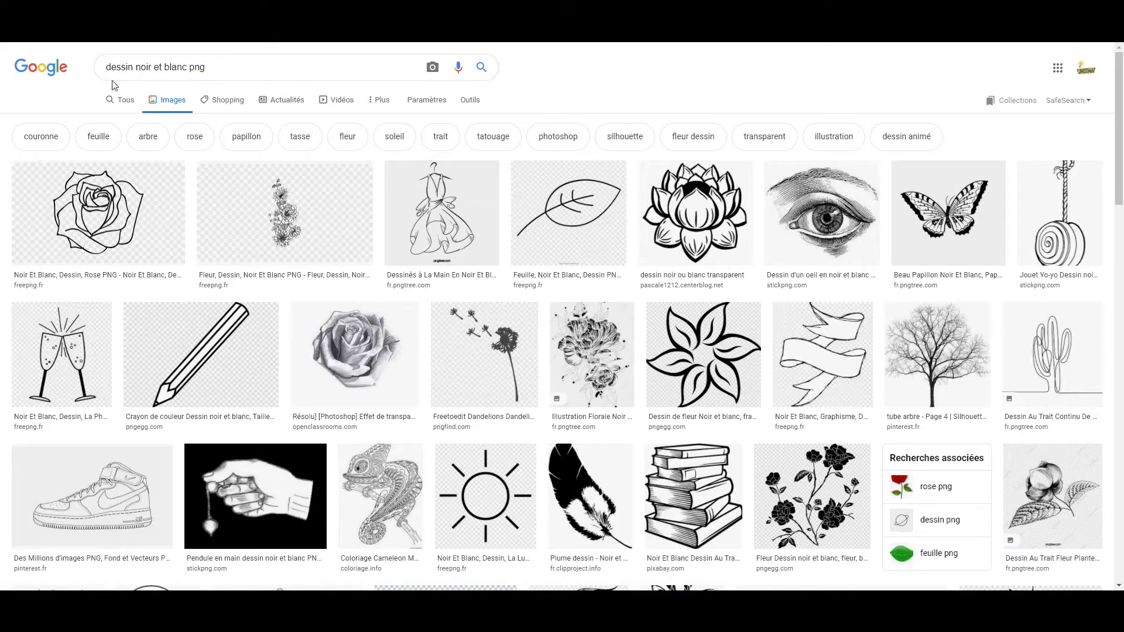
{"action": "left_click", "coordinate": [209, 75]}
{"action": "scroll", "coordinate": [388, 274], "scroll_direction": "down", "scroll_amount": 2}
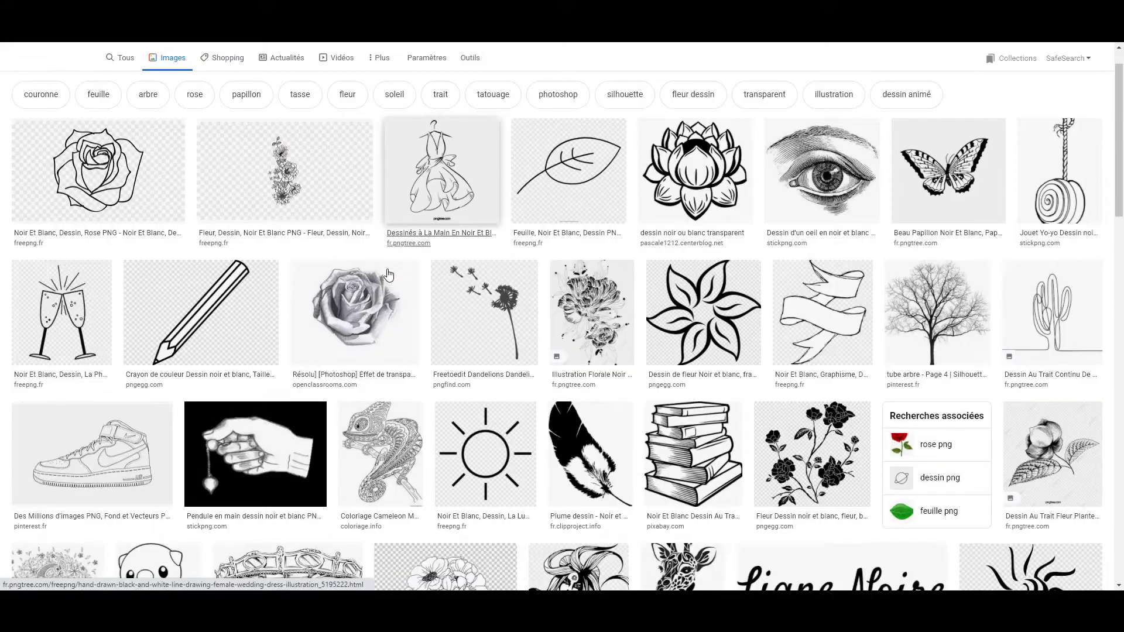
{"action": "scroll", "coordinate": [388, 274], "scroll_direction": "down", "scroll_amount": 4}
{"action": "scroll", "coordinate": [388, 274], "scroll_direction": "down", "scroll_amount": 3}
{"action": "scroll", "coordinate": [388, 274], "scroll_direction": "down", "scroll_amount": 5}
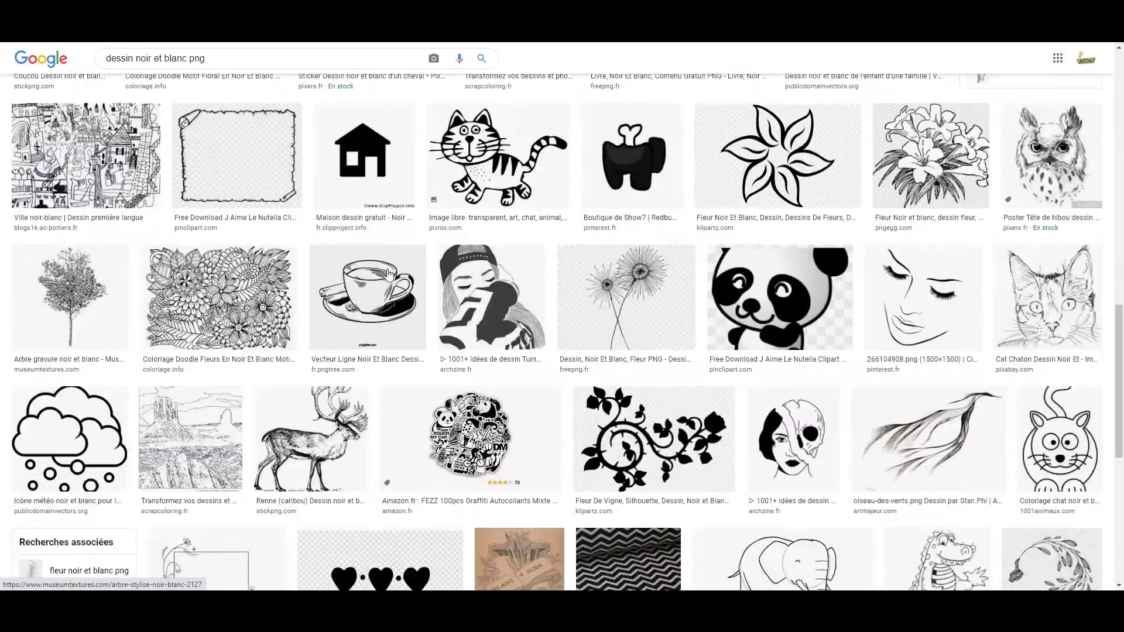
{"action": "scroll", "coordinate": [387, 275], "scroll_direction": "down", "scroll_amount": 3}
{"action": "scroll", "coordinate": [388, 274], "scroll_direction": "down", "scroll_amount": 4}
{"action": "scroll", "coordinate": [387, 274], "scroll_direction": "down", "scroll_amount": 3}
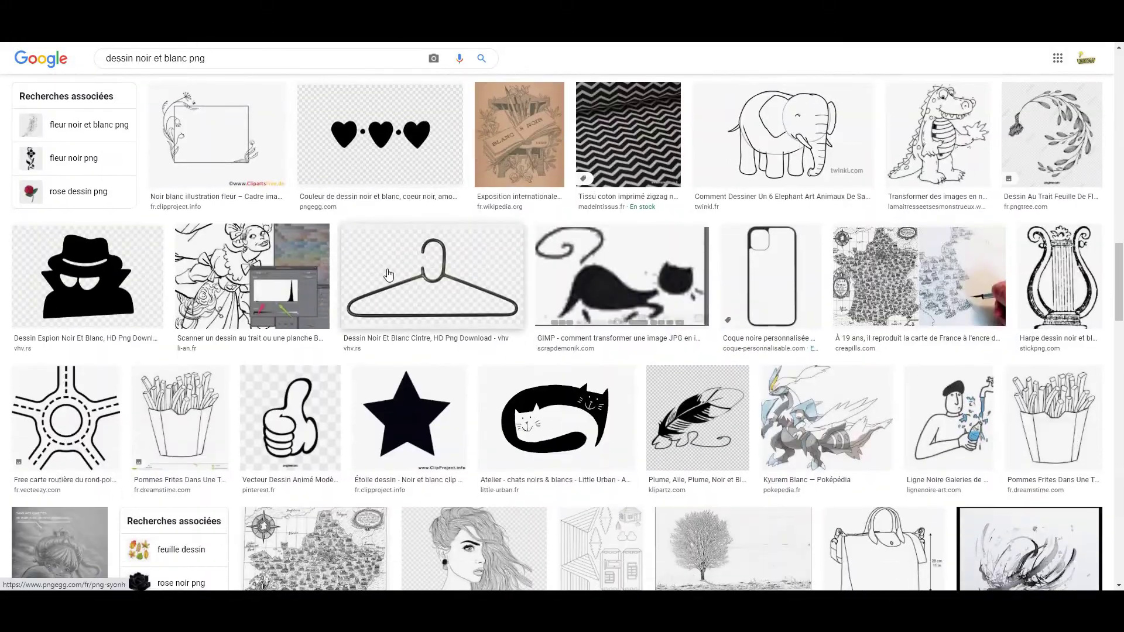
{"action": "scroll", "coordinate": [388, 274], "scroll_direction": "down", "scroll_amount": 4}
{"action": "scroll", "coordinate": [387, 274], "scroll_direction": "down", "scroll_amount": 3}
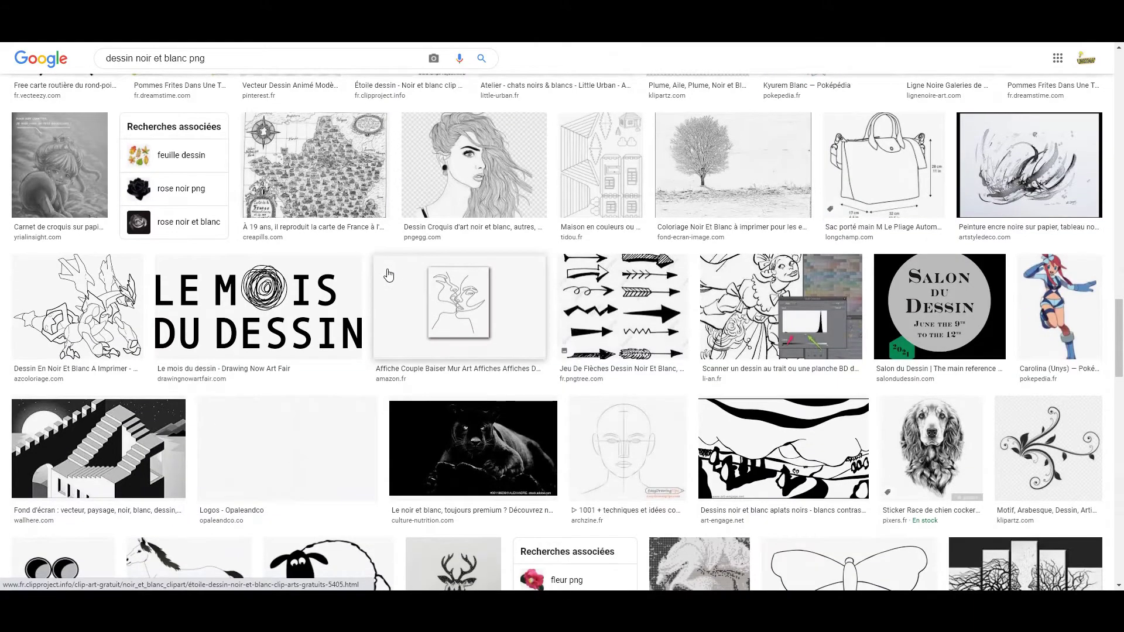
{"action": "scroll", "coordinate": [388, 274], "scroll_direction": "down", "scroll_amount": 4}
{"action": "scroll", "coordinate": [388, 274], "scroll_direction": "down", "scroll_amount": 2}
{"action": "scroll", "coordinate": [388, 274], "scroll_direction": "down", "scroll_amount": 5}
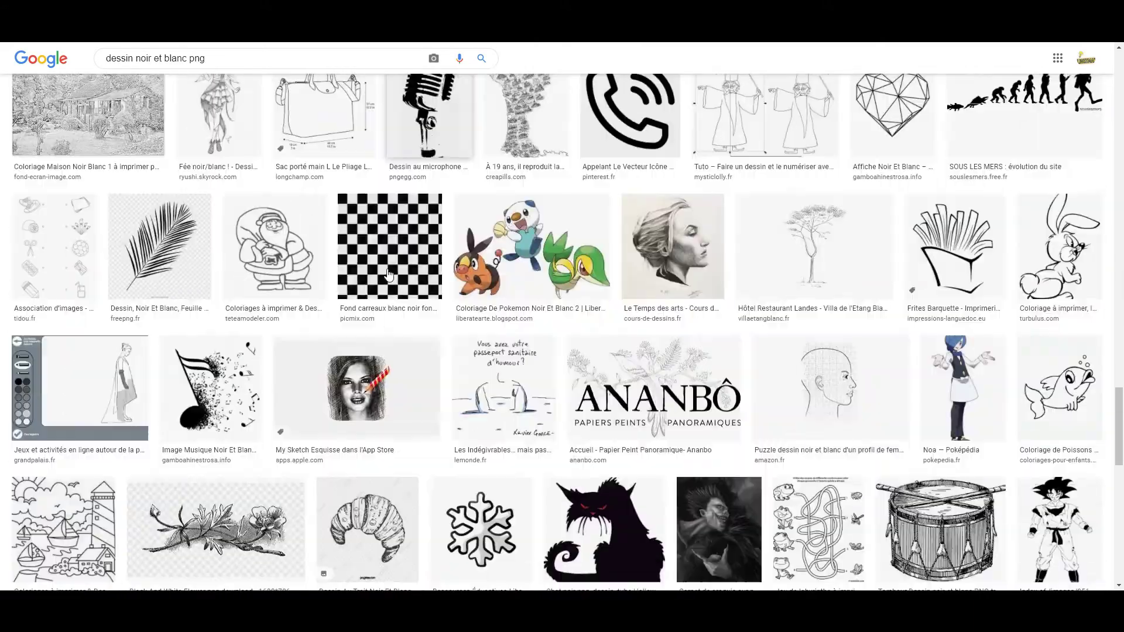
{"action": "scroll", "coordinate": [388, 274], "scroll_direction": "down", "scroll_amount": 3}
{"action": "scroll", "coordinate": [387, 274], "scroll_direction": "down", "scroll_amount": 1}
{"action": "scroll", "coordinate": [388, 274], "scroll_direction": "up", "scroll_amount": 10}
{"action": "scroll", "coordinate": [387, 274], "scroll_direction": "up", "scroll_amount": 5}
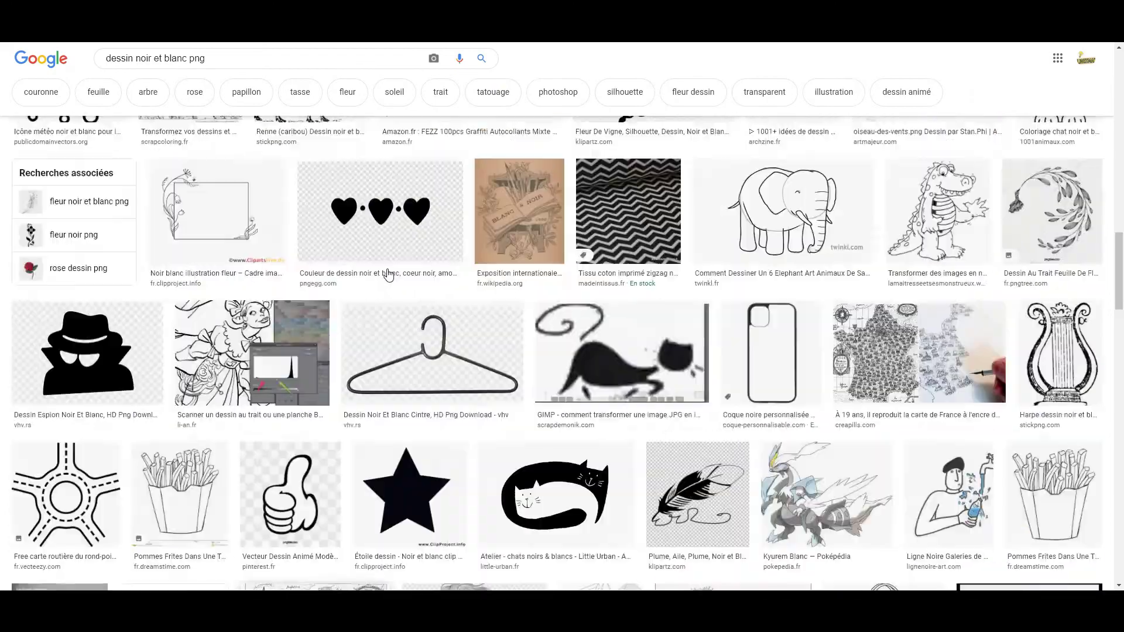
{"action": "scroll", "coordinate": [387, 274], "scroll_direction": "up", "scroll_amount": 5}
{"action": "scroll", "coordinate": [388, 274], "scroll_direction": "up", "scroll_amount": 5}
{"action": "scroll", "coordinate": [388, 274], "scroll_direction": "up", "scroll_amount": 4}
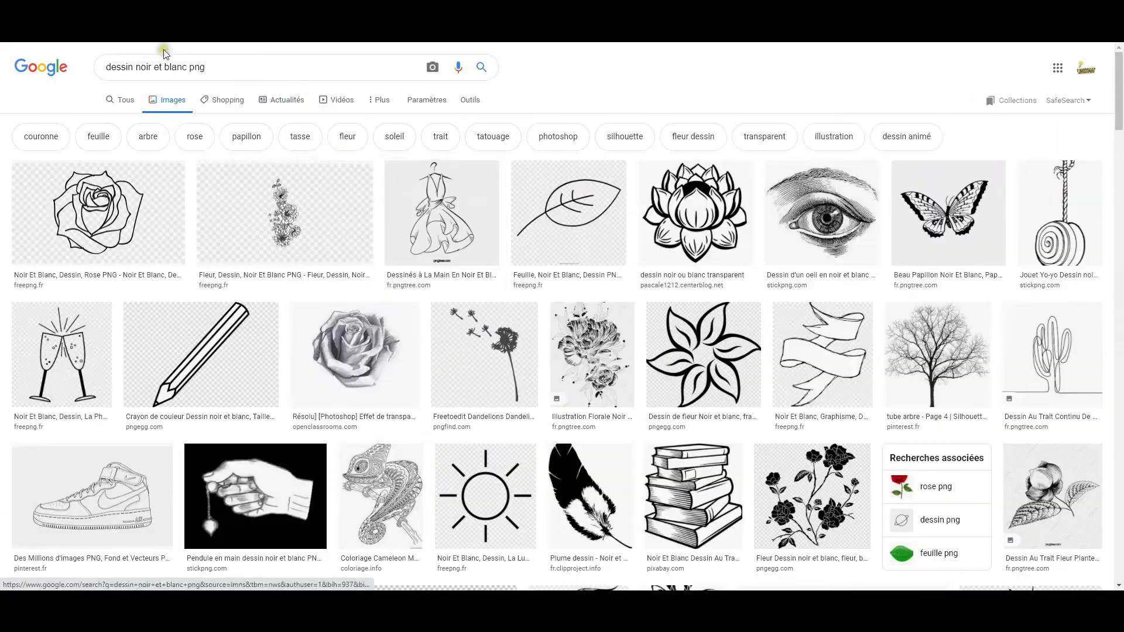
Refine the image search to 'dessin cerf noir et blanc png'.
{"action": "left_click", "coordinate": [134, 68]}
{"action": "type", "text": "cerf"}
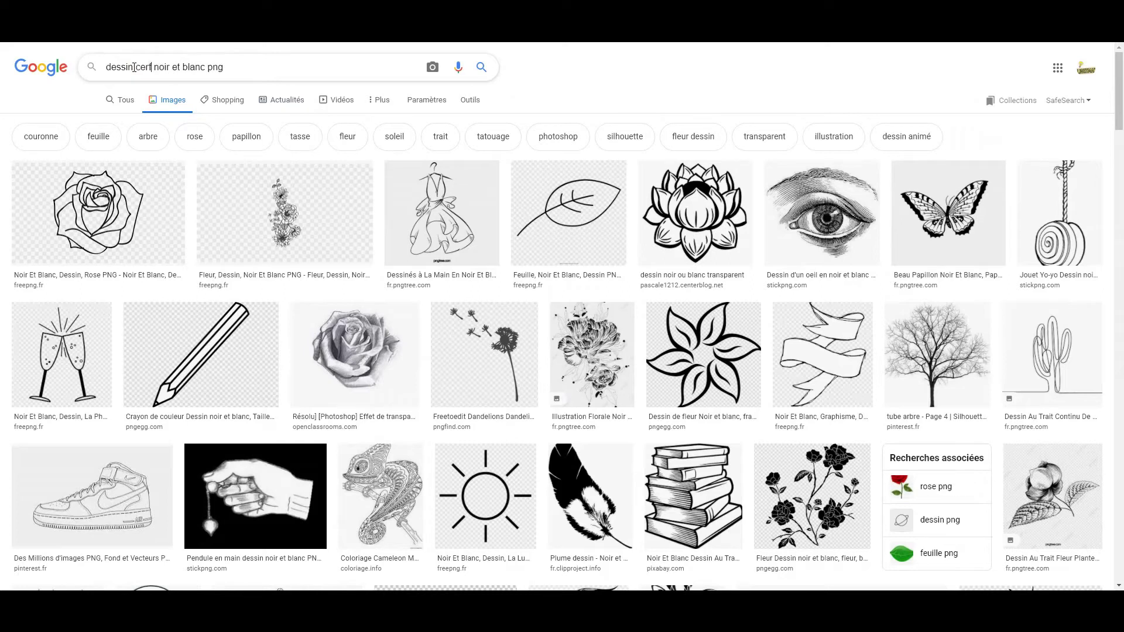
{"action": "key", "text": "Return"}
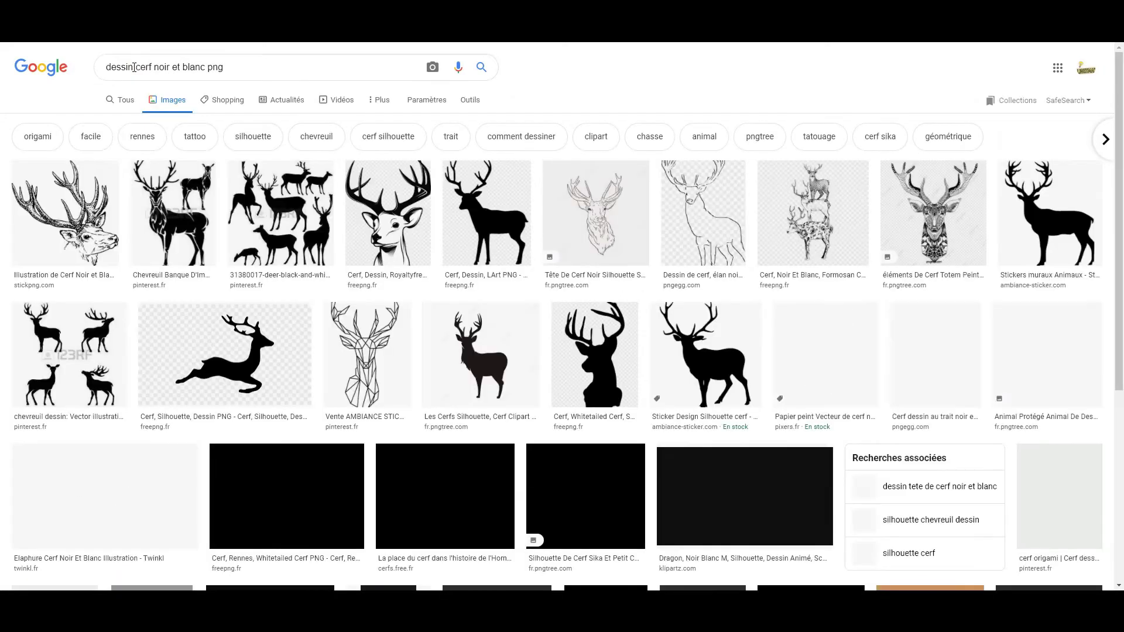
Scroll the deer results and preview the 'Coloriage, un cerf' outline drawing.
{"action": "scroll", "coordinate": [211, 170], "scroll_direction": "down", "scroll_amount": 3}
{"action": "scroll", "coordinate": [246, 216], "scroll_direction": "down", "scroll_amount": 3}
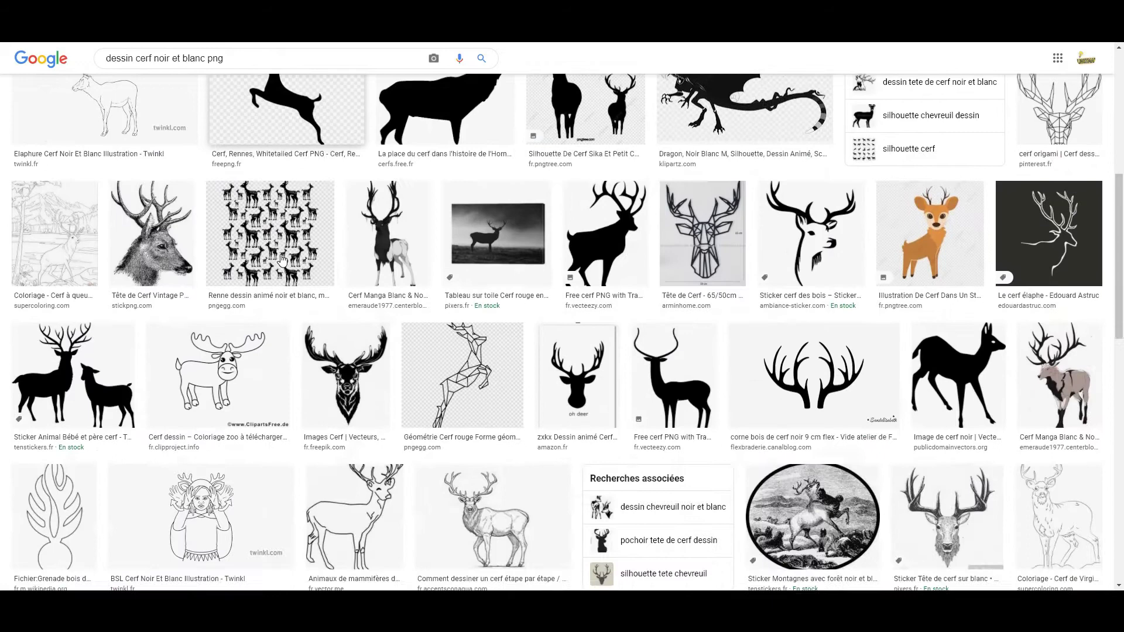
{"action": "scroll", "coordinate": [281, 260], "scroll_direction": "down", "scroll_amount": 5}
{"action": "scroll", "coordinate": [282, 260], "scroll_direction": "down", "scroll_amount": 3}
{"action": "scroll", "coordinate": [790, 337], "scroll_direction": "down", "scroll_amount": 5}
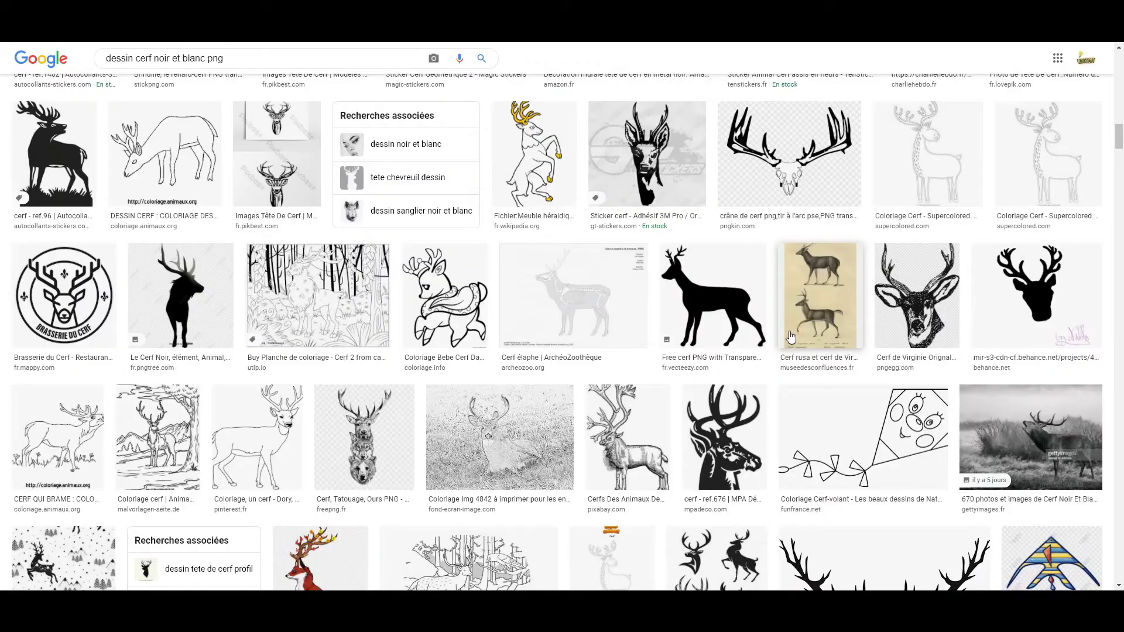
{"action": "scroll", "coordinate": [791, 337], "scroll_direction": "down", "scroll_amount": 2}
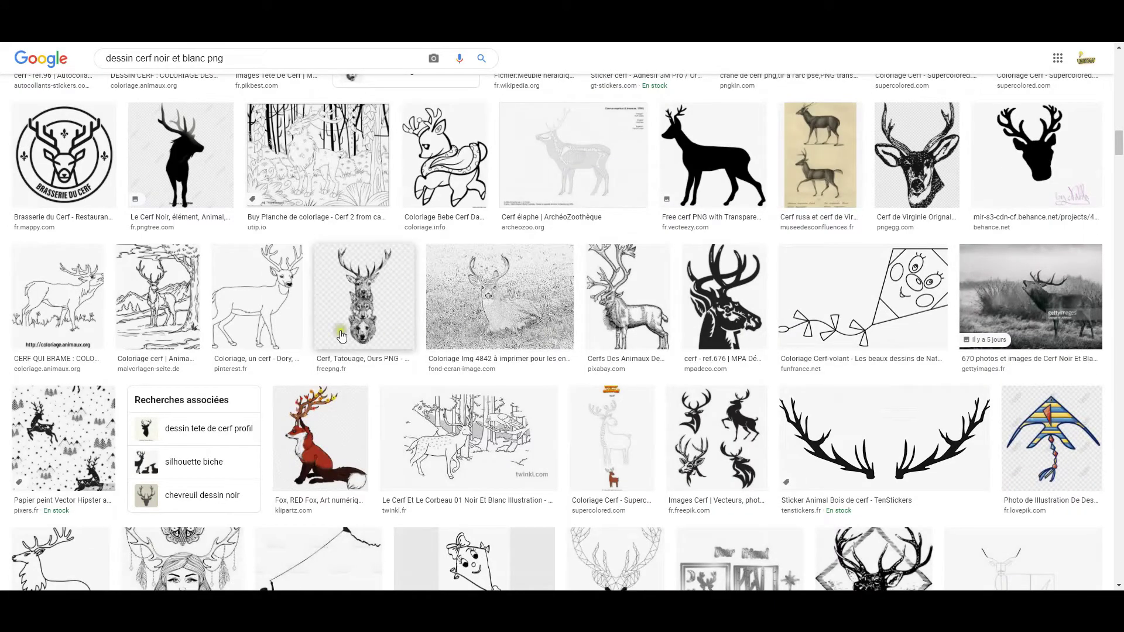
{"action": "left_click", "coordinate": [273, 315]}
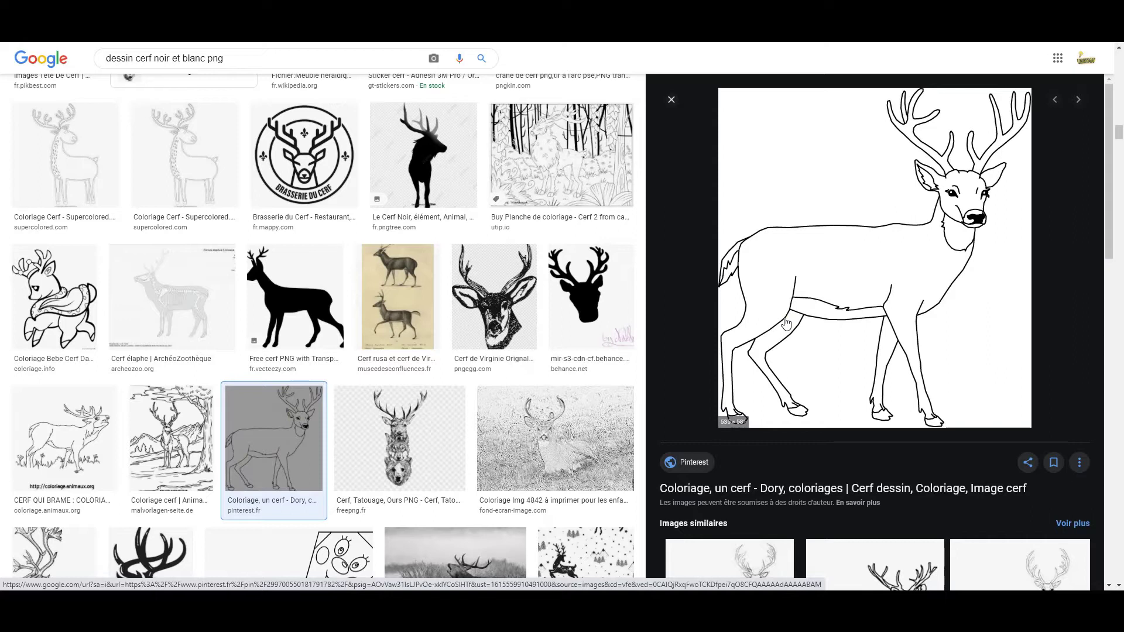
Start saving the deer preview image with Enregistrer l'image sous, then cancel.
{"action": "right_click", "coordinate": [816, 317]}
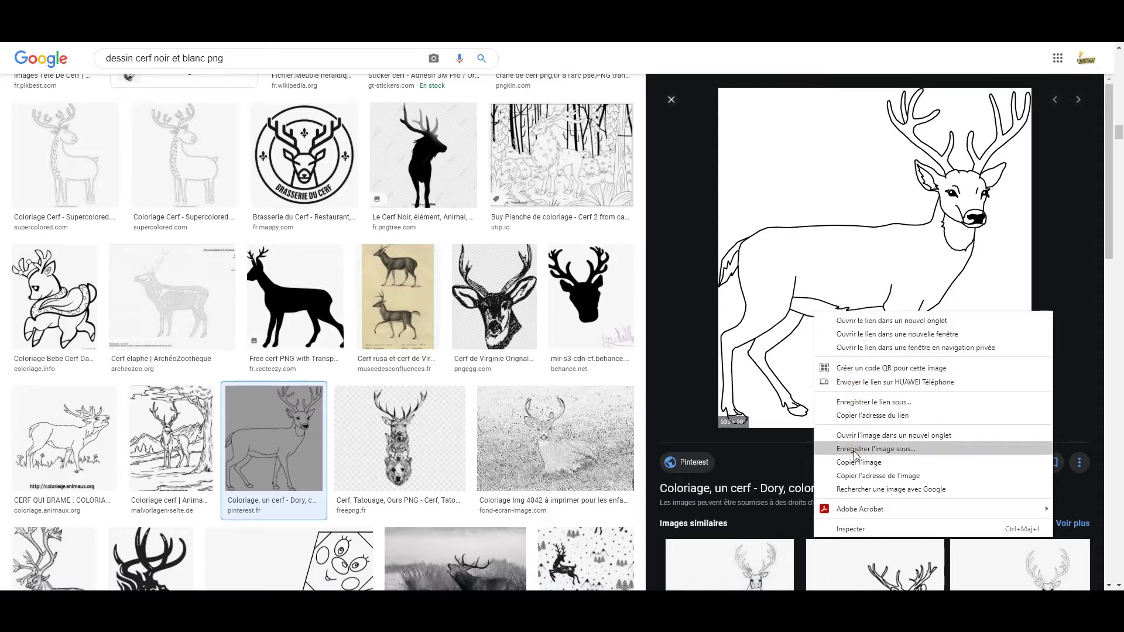
{"action": "left_click", "coordinate": [855, 455]}
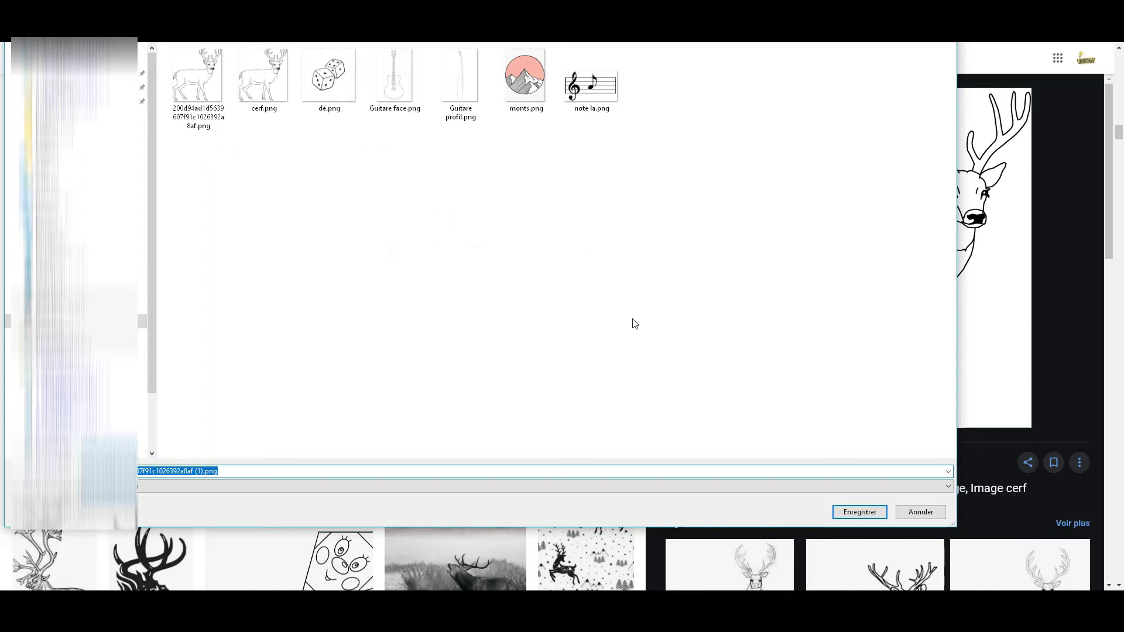
{"action": "left_click", "coordinate": [918, 513]}
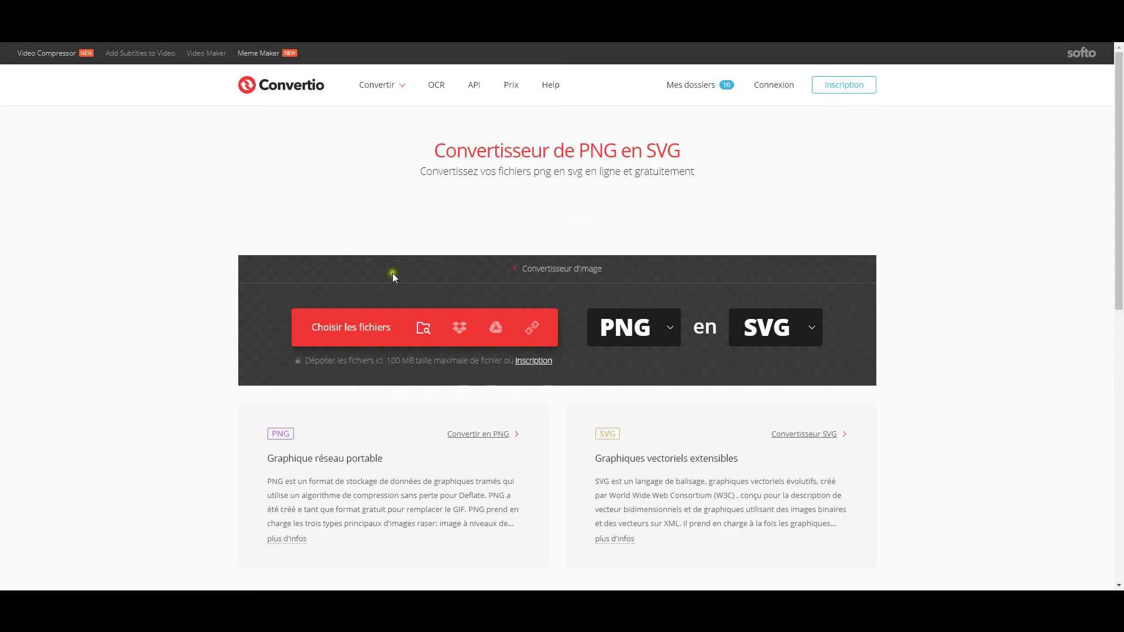
Upload cerf.png to Convertio and convert it to SVG.
{"action": "left_click", "coordinate": [353, 327]}
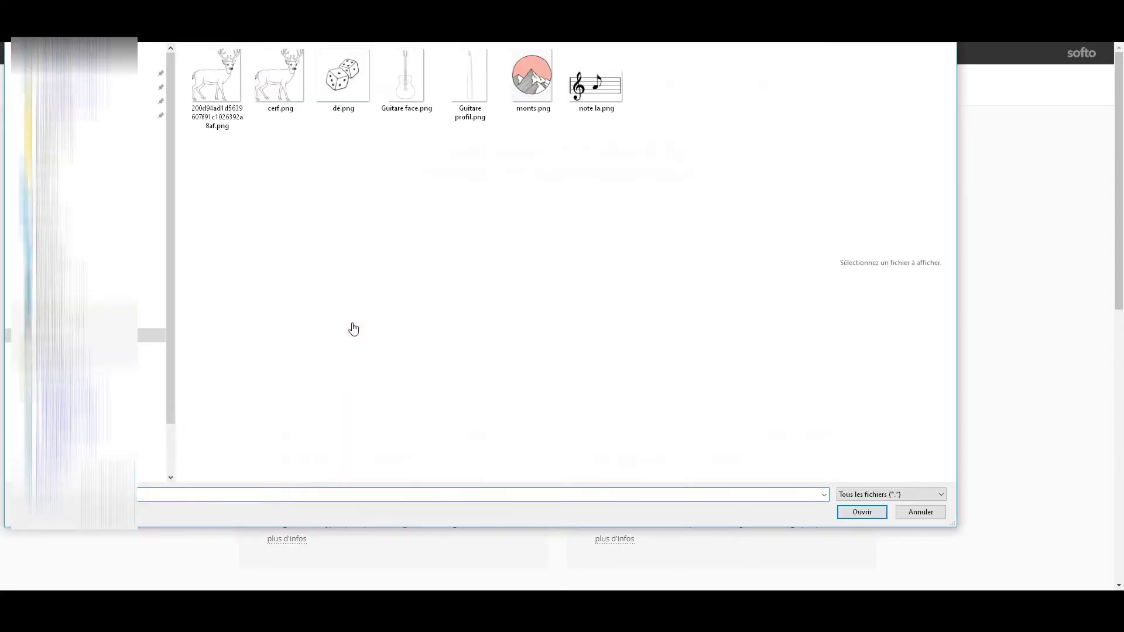
{"action": "double_click", "coordinate": [287, 96]}
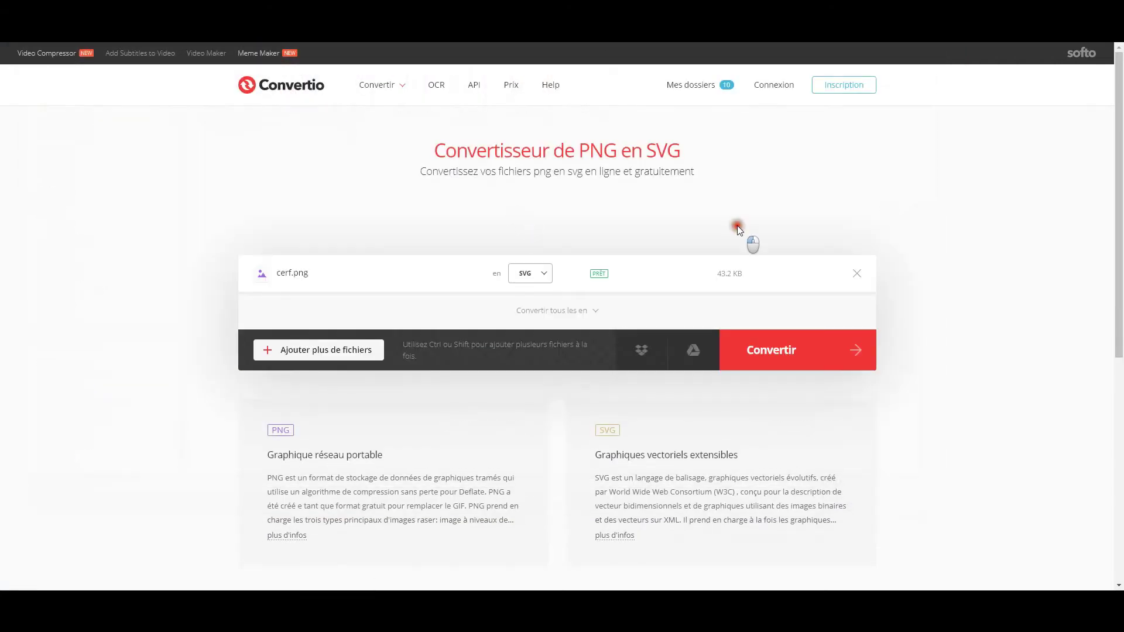
{"action": "left_click", "coordinate": [760, 352]}
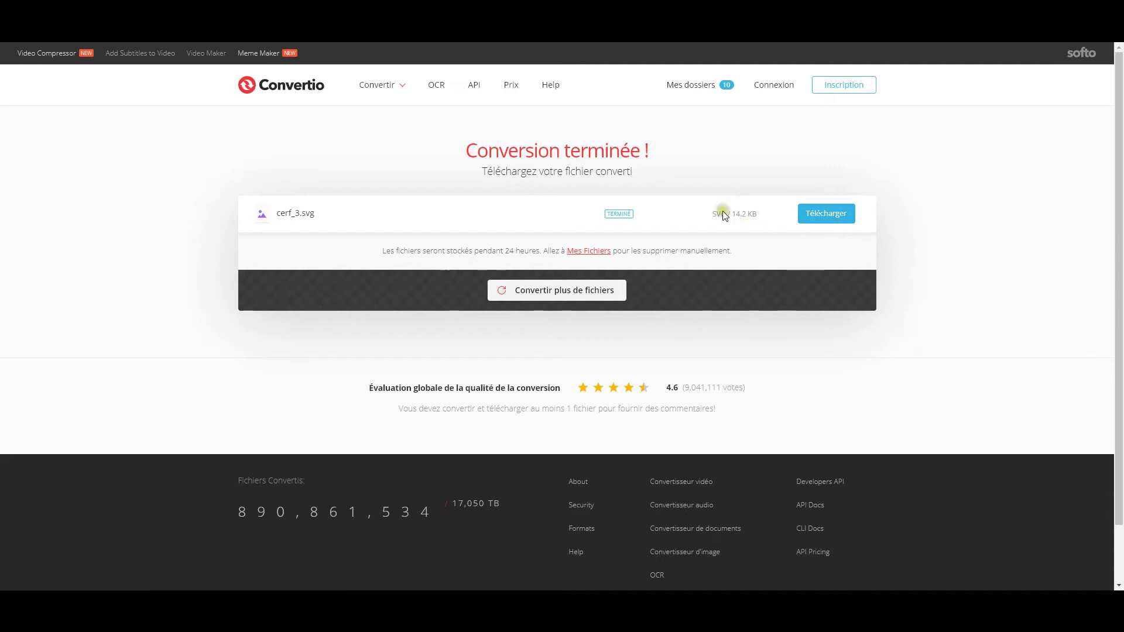
Download cerf_3.svg from Convertio and return to the Fusion 360 window.
{"action": "left_click", "coordinate": [742, 225]}
{"action": "left_click", "coordinate": [823, 215]}
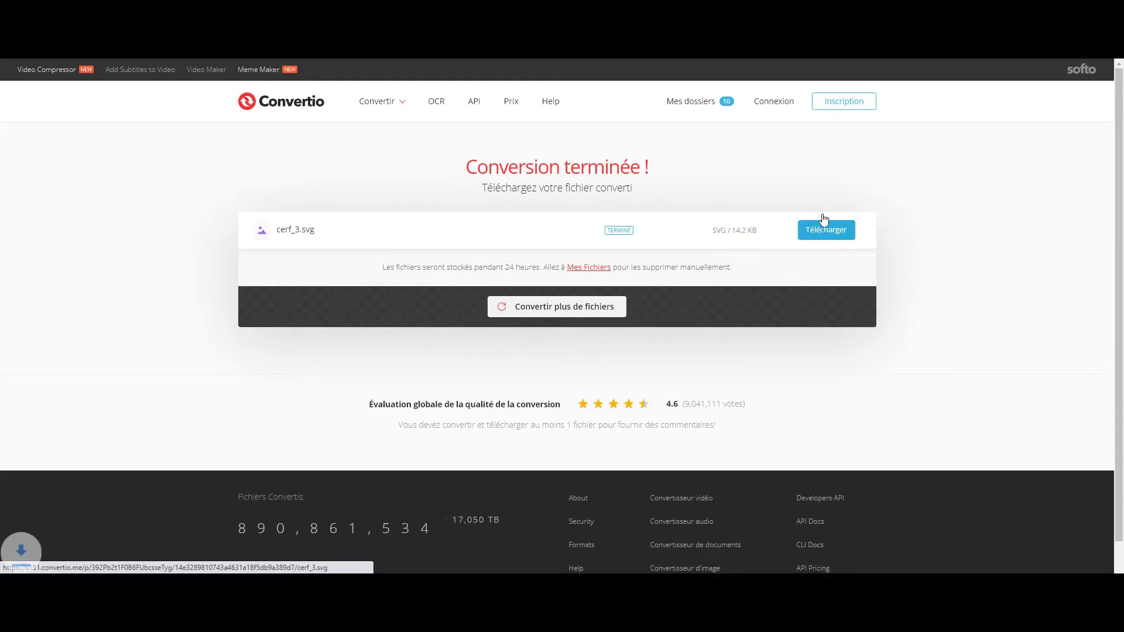
{"action": "left_click", "coordinate": [817, 369]}
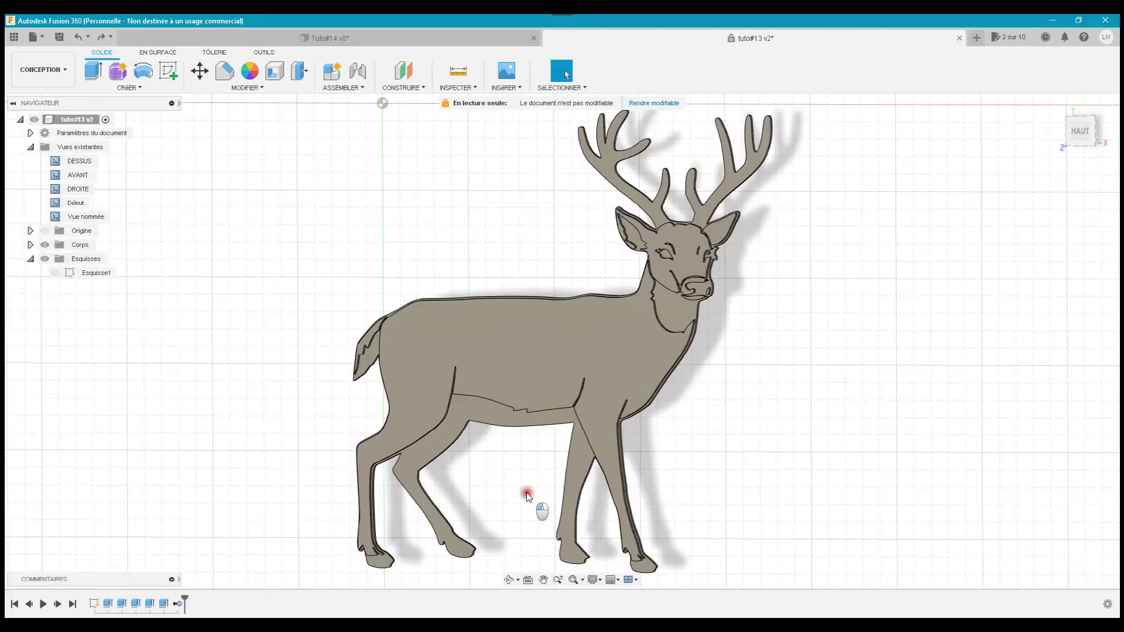
Start a new blank design, cancel the Canevas insert, and show the Data Panel.
{"action": "left_click", "coordinate": [973, 38]}
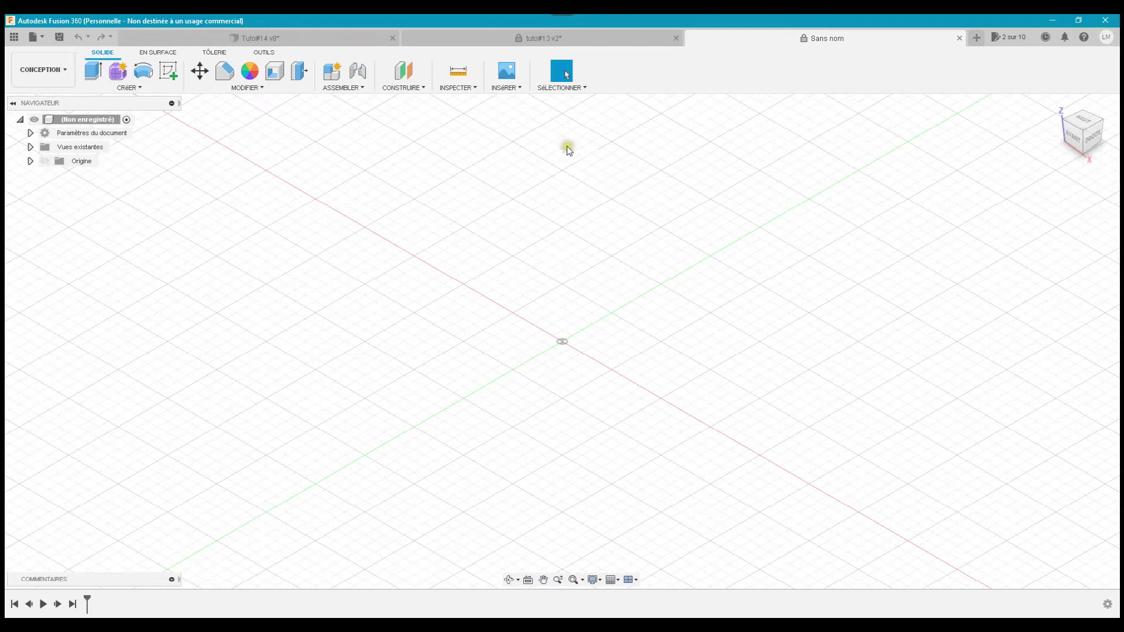
{"action": "left_click", "coordinate": [508, 88]}
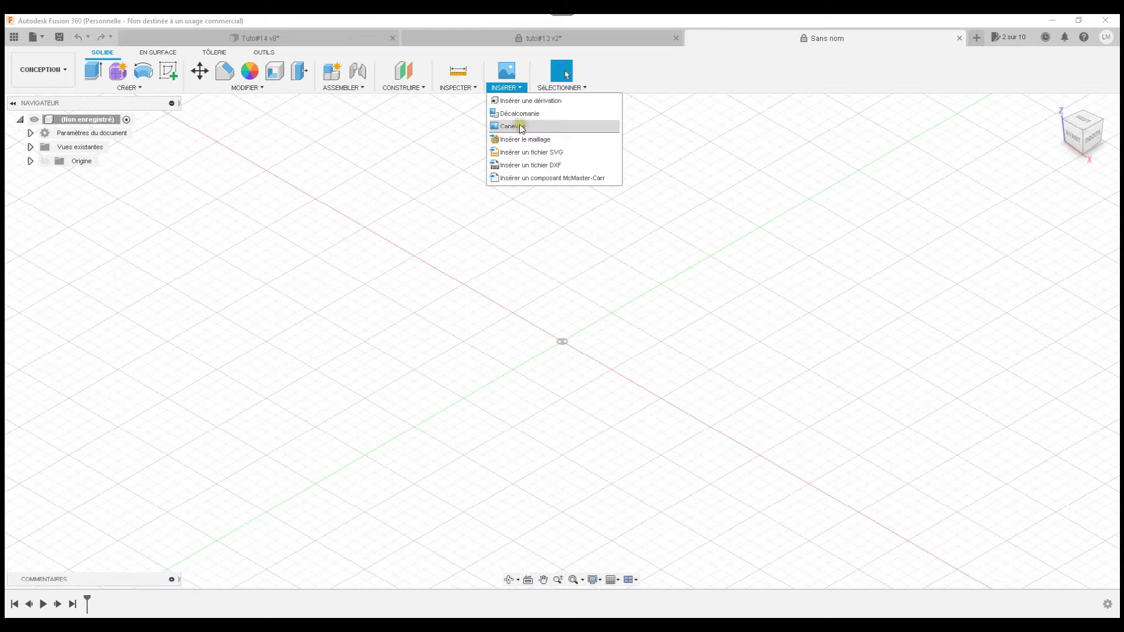
{"action": "left_click", "coordinate": [531, 153]}
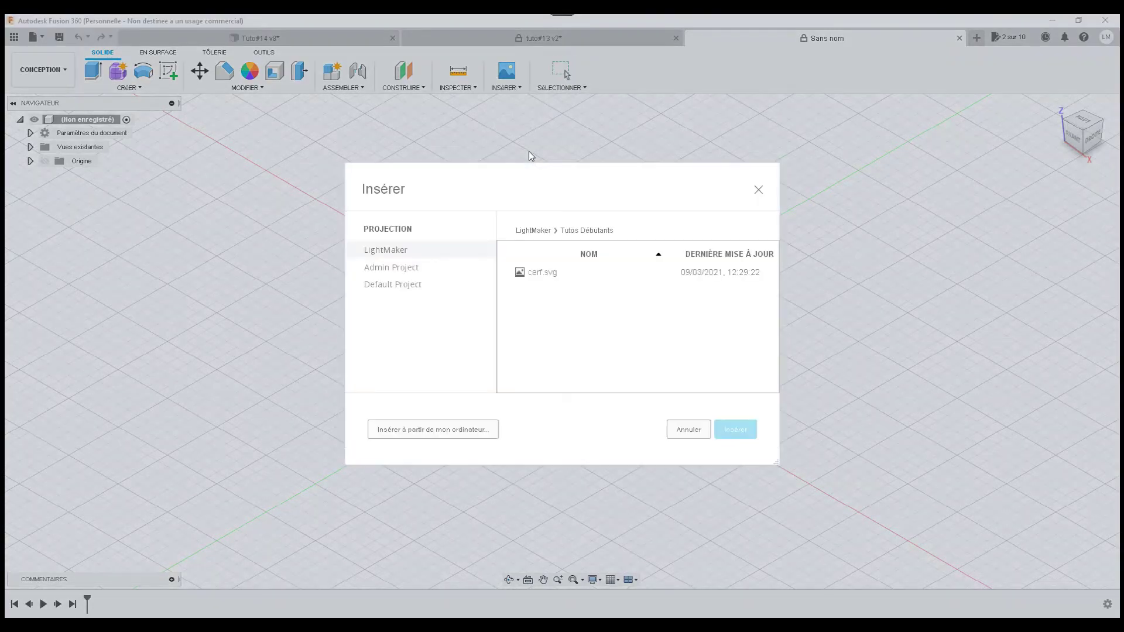
{"action": "left_click", "coordinate": [548, 244]}
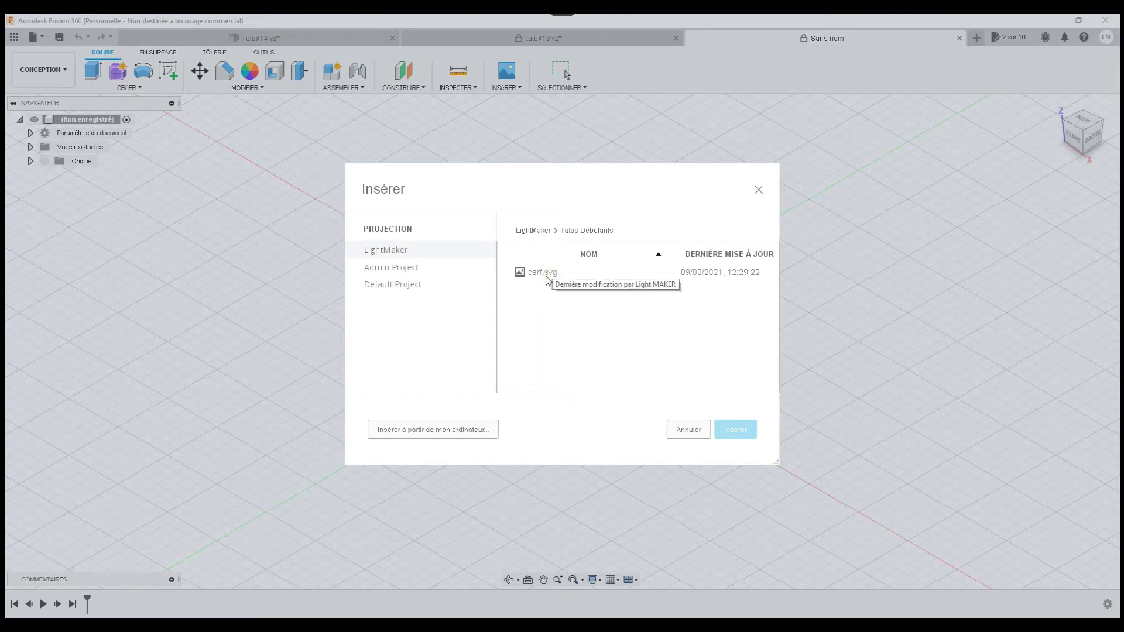
{"action": "left_click", "coordinate": [684, 432]}
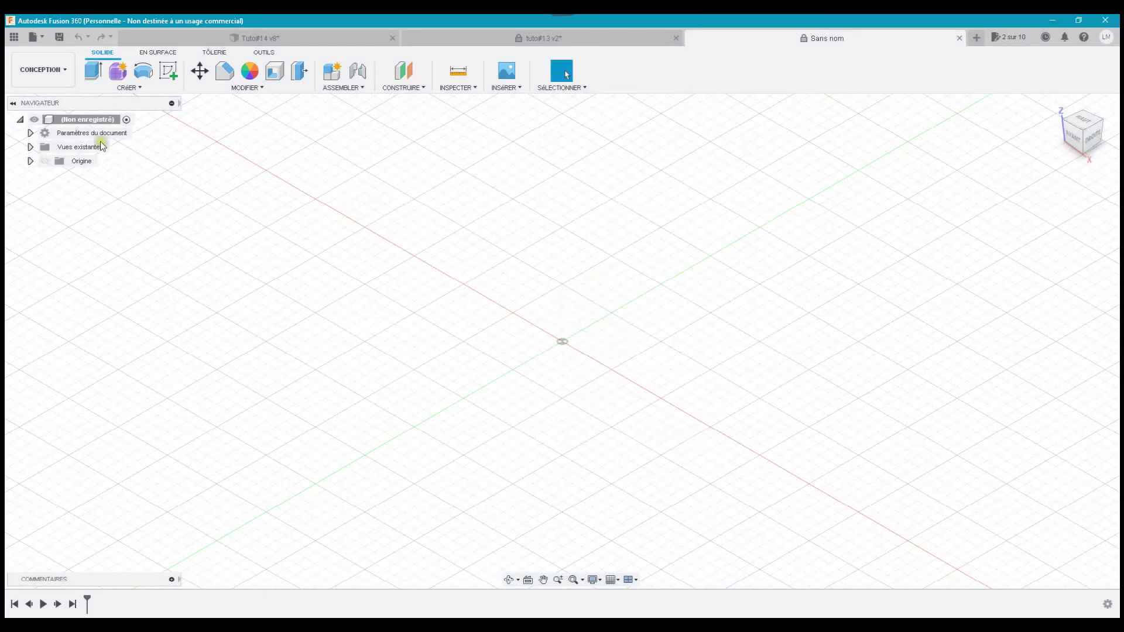
{"action": "left_click", "coordinate": [14, 38]}
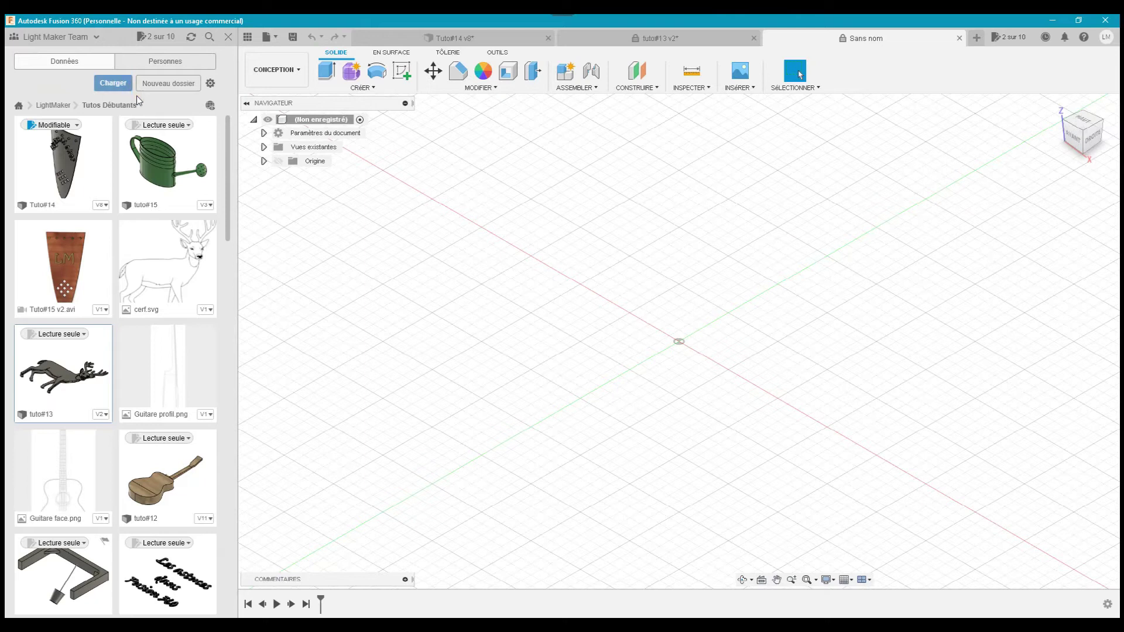
Close the Data Panel and pick cerf.svg through Insérer un fichier SVG.
{"action": "left_click", "coordinate": [227, 38]}
{"action": "left_click", "coordinate": [505, 87]}
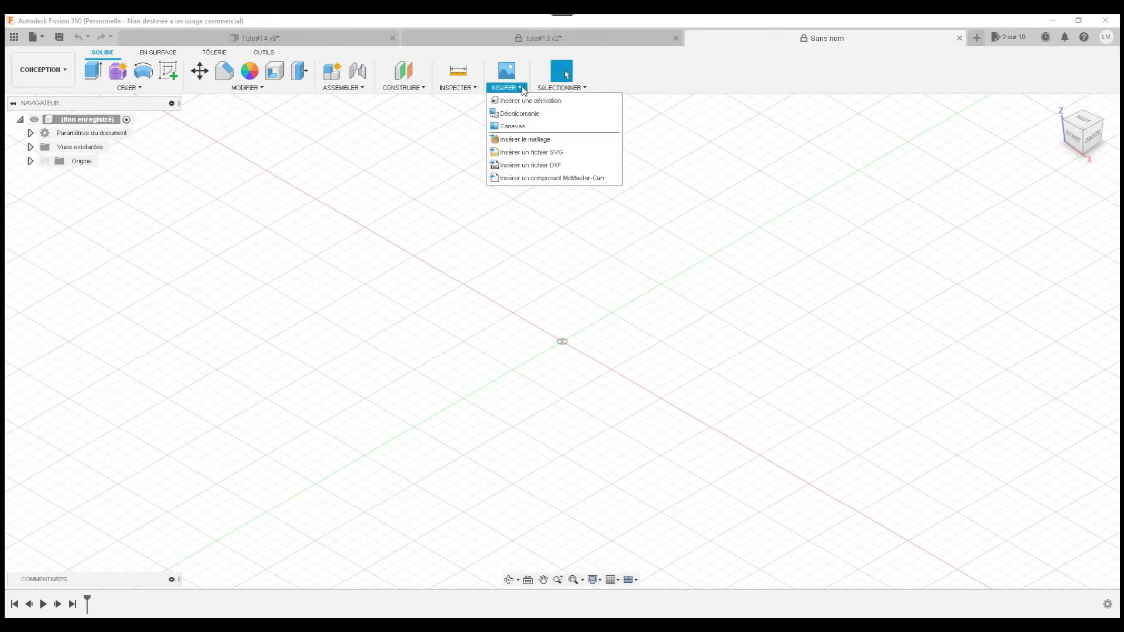
{"action": "left_click", "coordinate": [522, 151]}
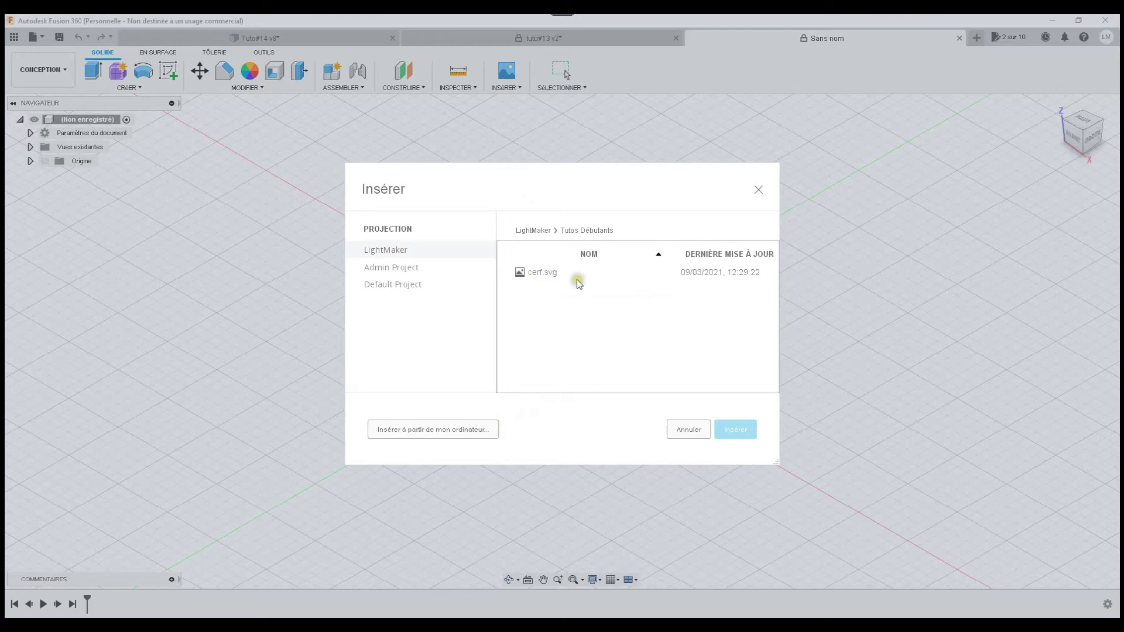
{"action": "double_click", "coordinate": [542, 272]}
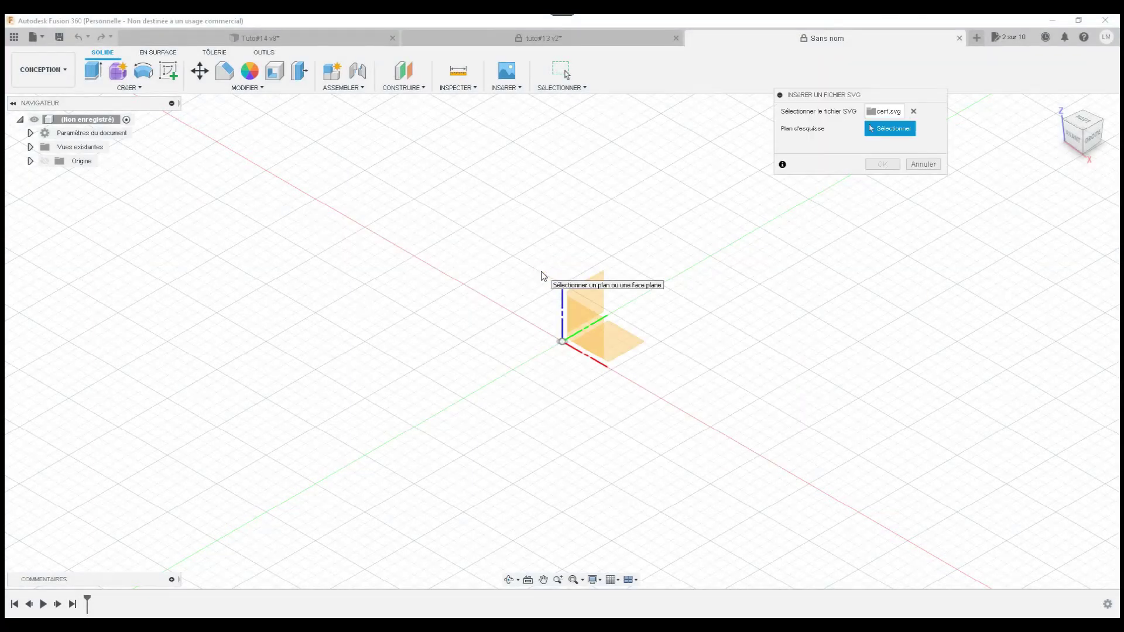
Place the deer SVG on the XY plane and test its move, rotate and scale handles.
{"action": "left_click", "coordinate": [567, 357]}
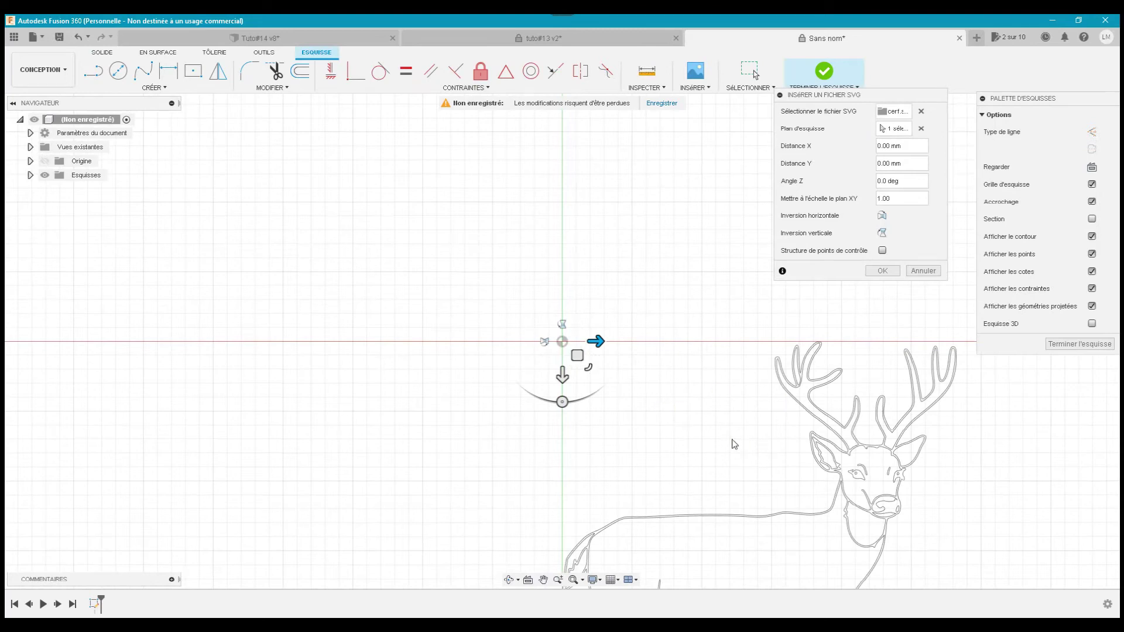
{"action": "mouse_move", "coordinate": [596, 341]}
{"action": "left_mouse_down"}
{"action": "mouse_move", "coordinate": [632, 345]}
{"action": "mouse_move", "coordinate": [596, 342]}
{"action": "left_mouse_up"}
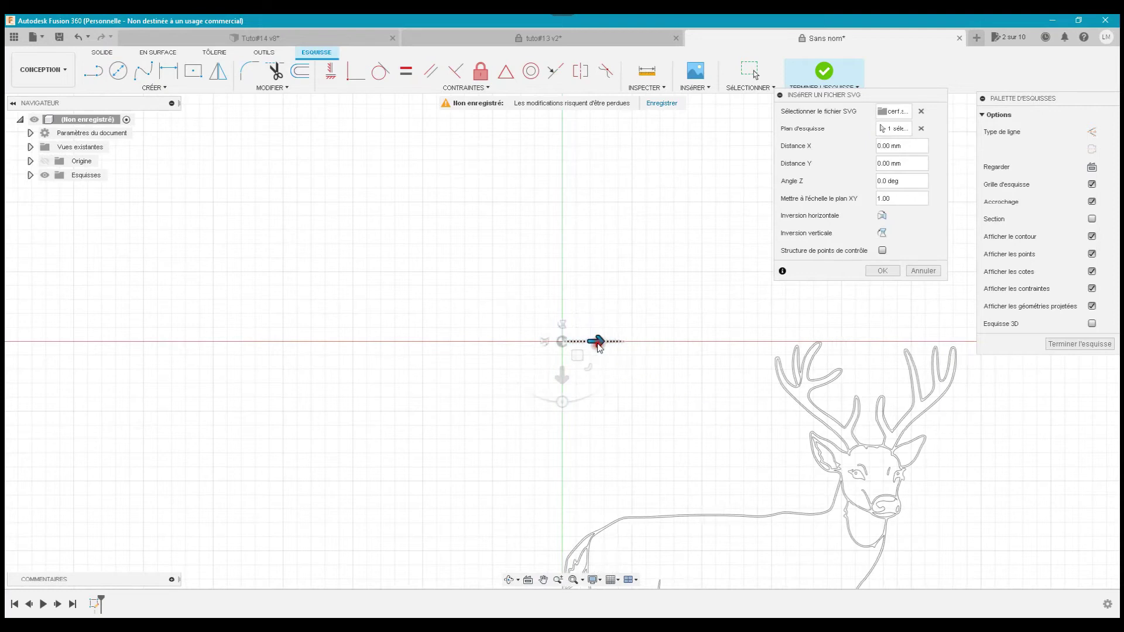
{"action": "mouse_move", "coordinate": [562, 401]}
{"action": "left_mouse_down"}
{"action": "mouse_move", "coordinate": [587, 398]}
{"action": "mouse_move", "coordinate": [563, 402]}
{"action": "left_mouse_up"}
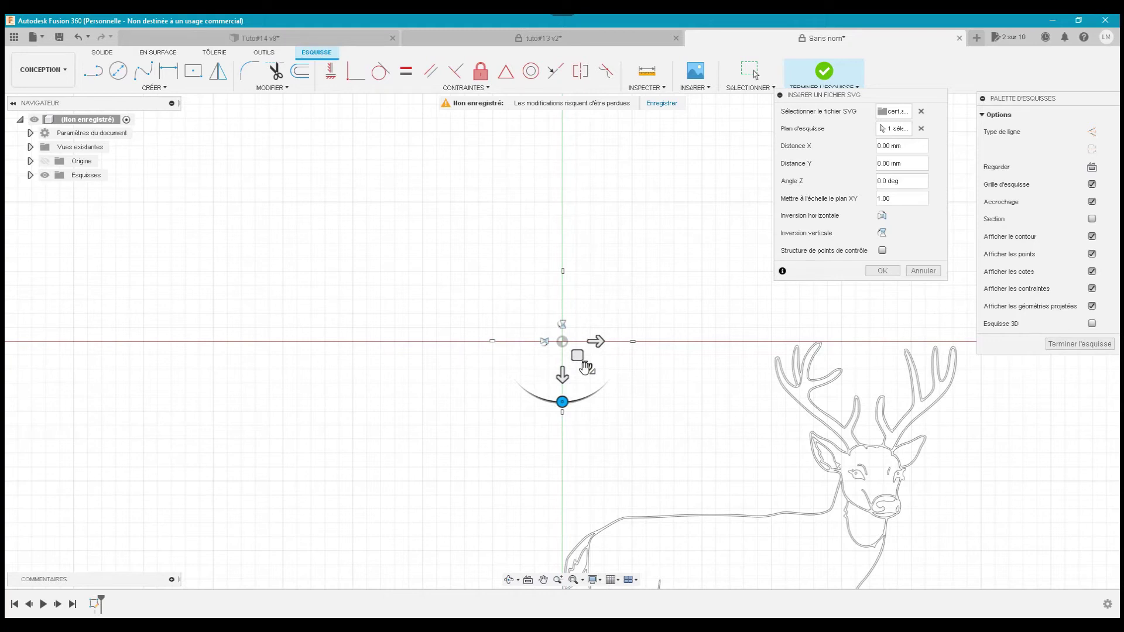
{"action": "left_click_drag", "start_coordinate": [585, 368], "coordinate": [570, 357]}
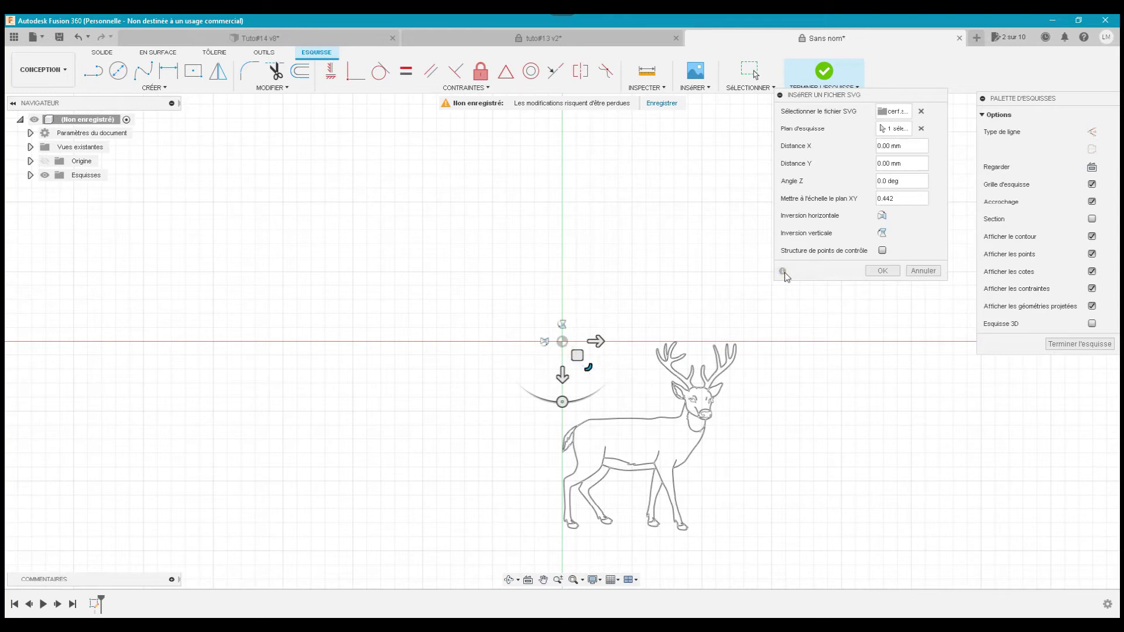
Toggle the horizontal and vertical flips, leaving the deer in its original orientation.
{"action": "left_click", "coordinate": [882, 217]}
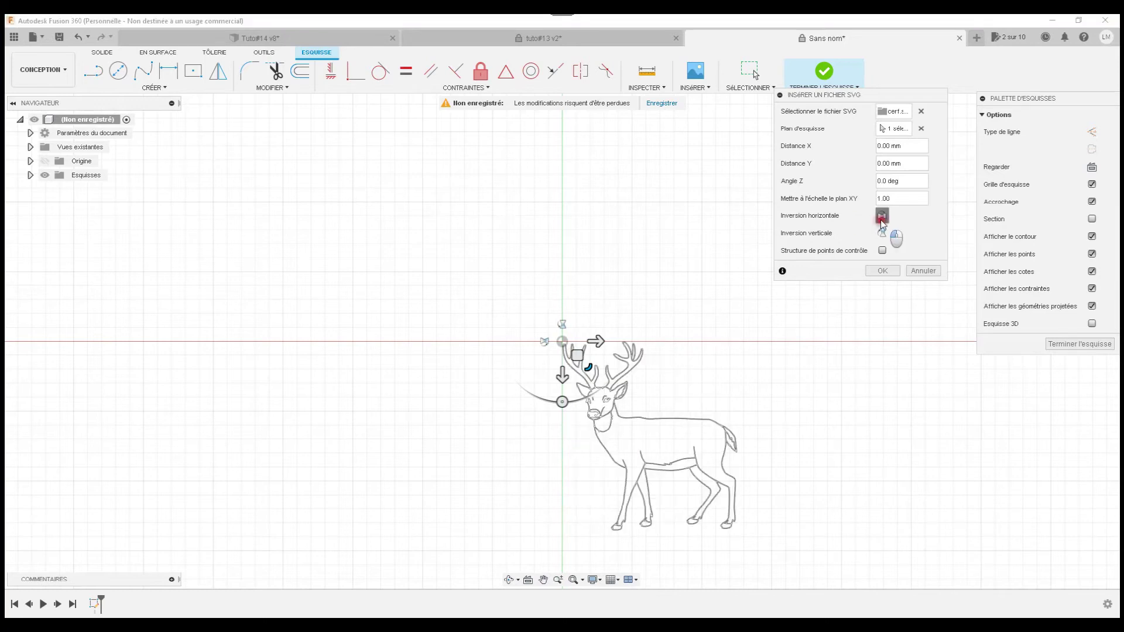
{"action": "left_click", "coordinate": [883, 218]}
{"action": "left_click", "coordinate": [883, 234]}
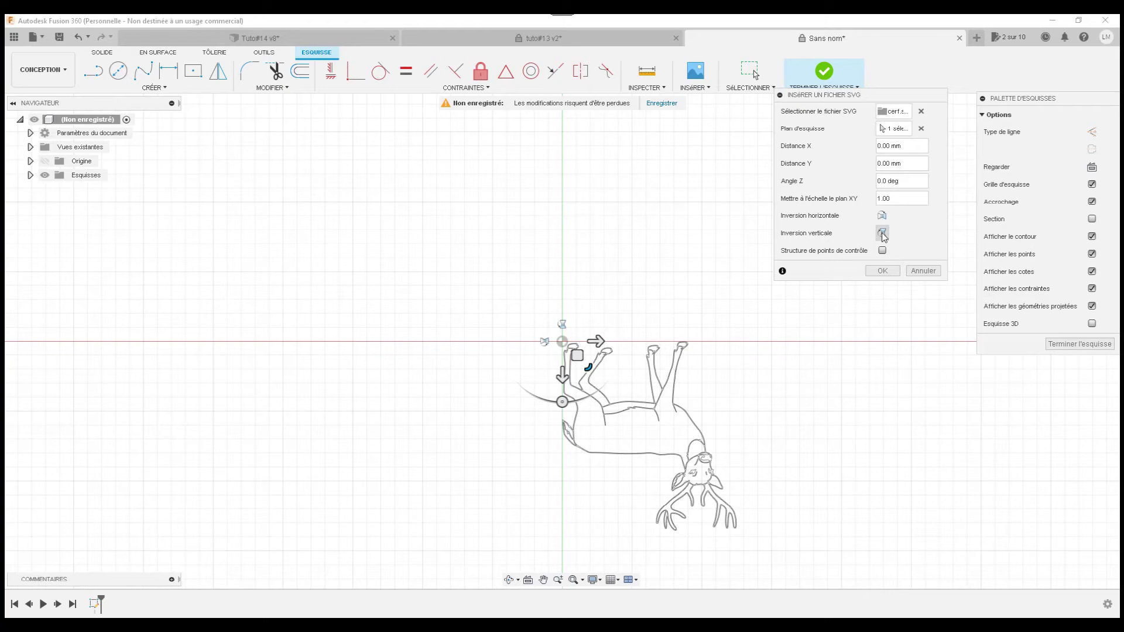
{"action": "left_click", "coordinate": [883, 234]}
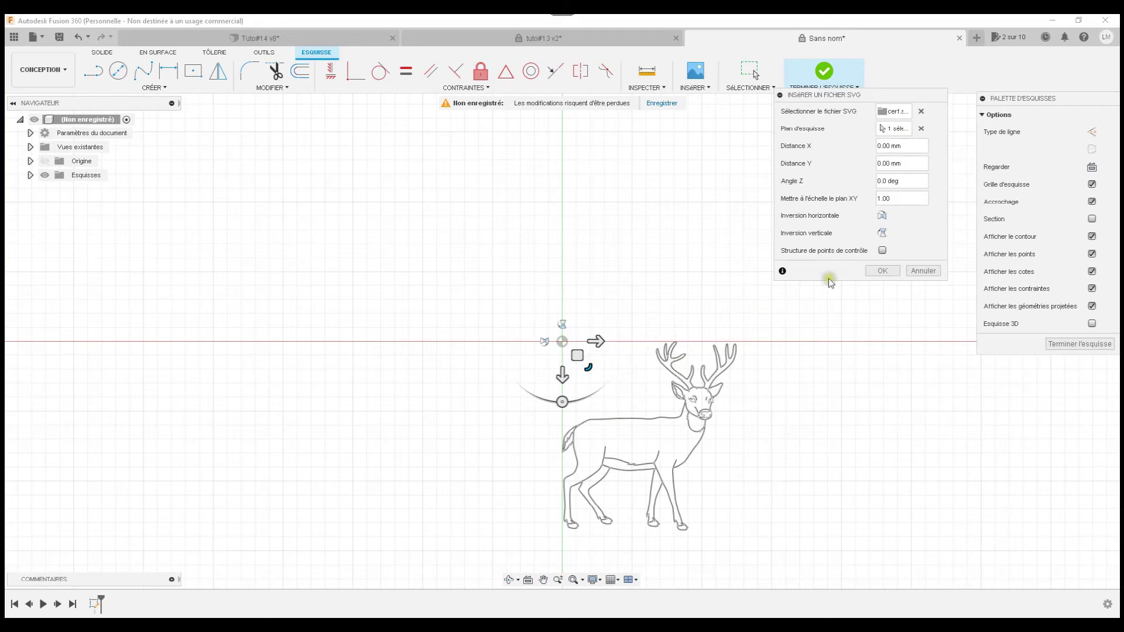
Confirm the SVG import, fit the deer in view, and finish the sketch.
{"action": "left_click", "coordinate": [882, 271]}
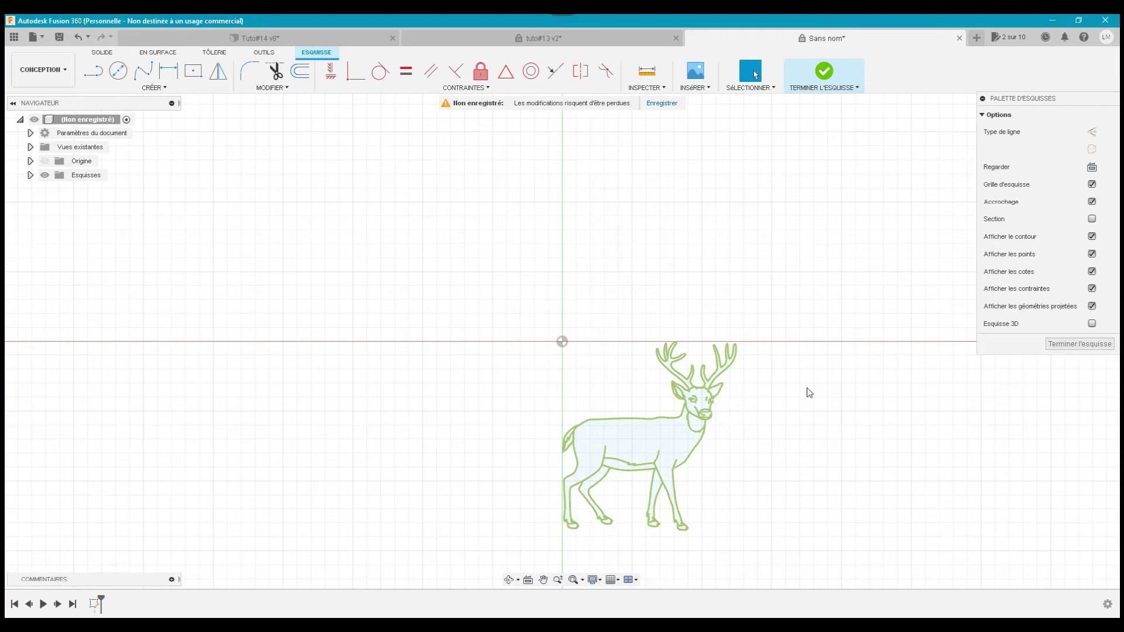
{"action": "left_click", "coordinate": [575, 579]}
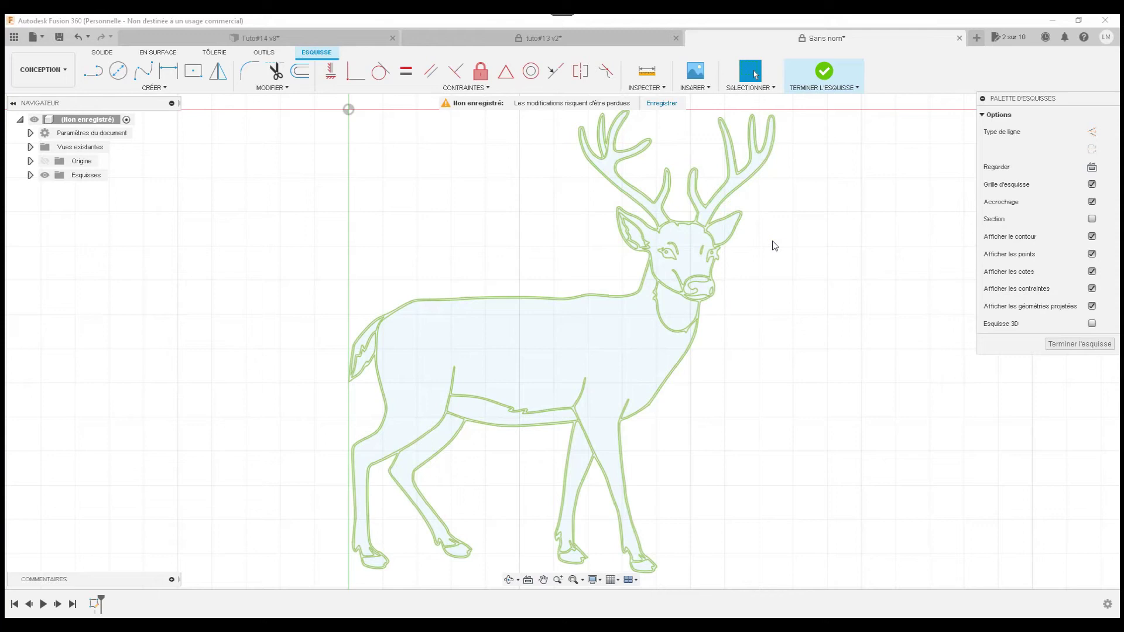
{"action": "scroll", "coordinate": [771, 241], "scroll_direction": "down", "scroll_amount": 1}
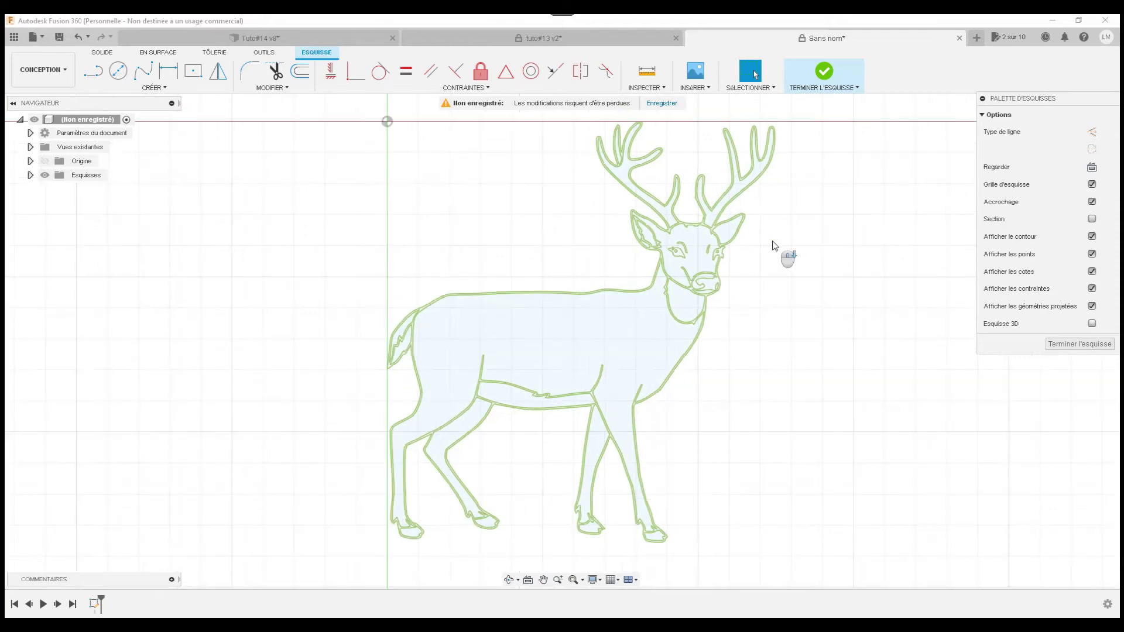
{"action": "scroll", "coordinate": [772, 240], "scroll_direction": "down", "scroll_amount": 1}
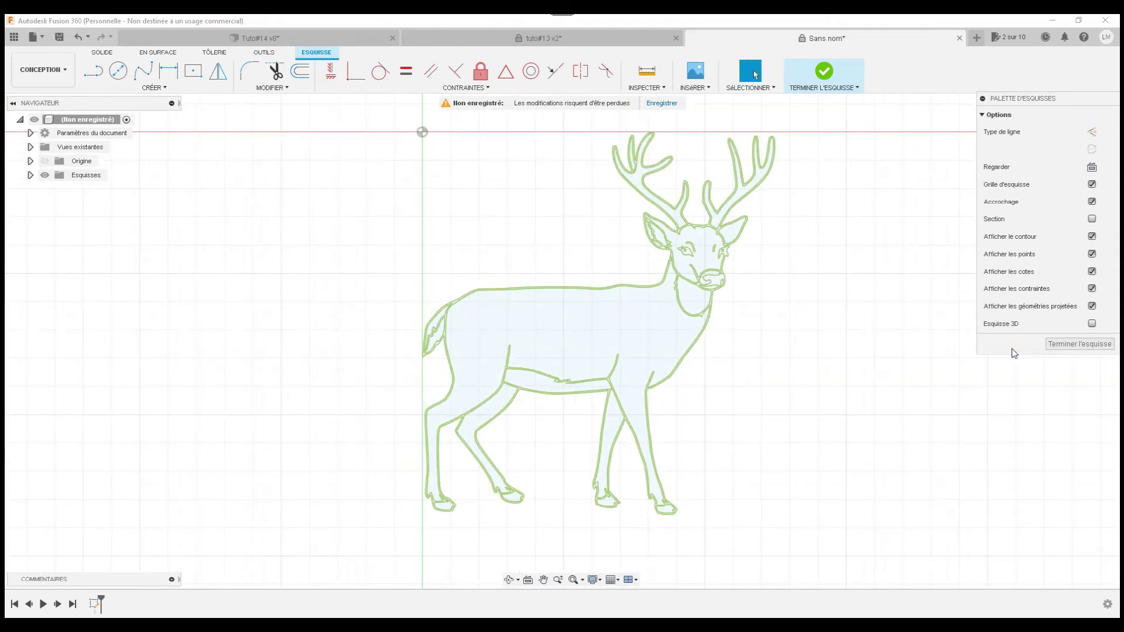
{"action": "left_click", "coordinate": [1063, 346]}
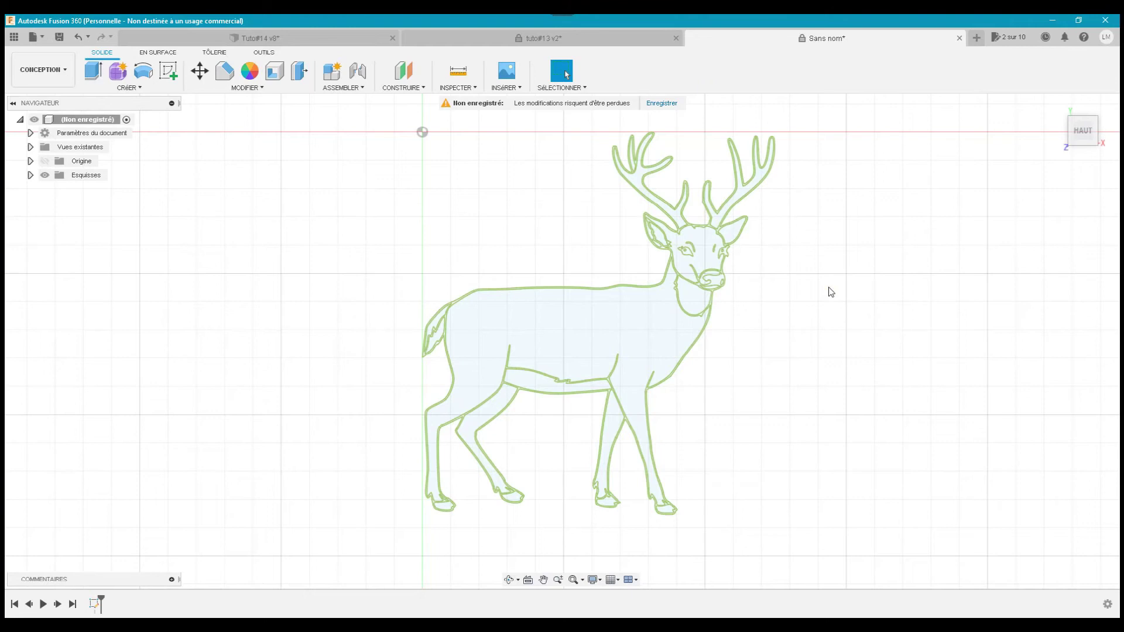
Window-select all of the deer sketch's profiles in one drag.
{"action": "scroll", "coordinate": [831, 291], "scroll_direction": "down", "scroll_amount": 2}
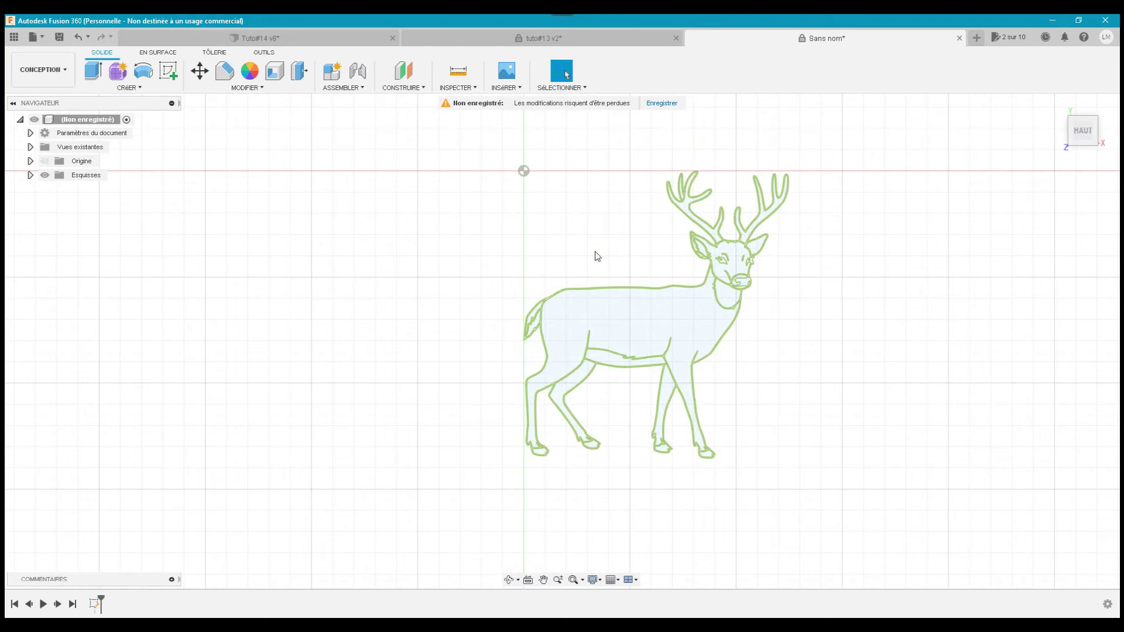
{"action": "left_click", "coordinate": [621, 287]}
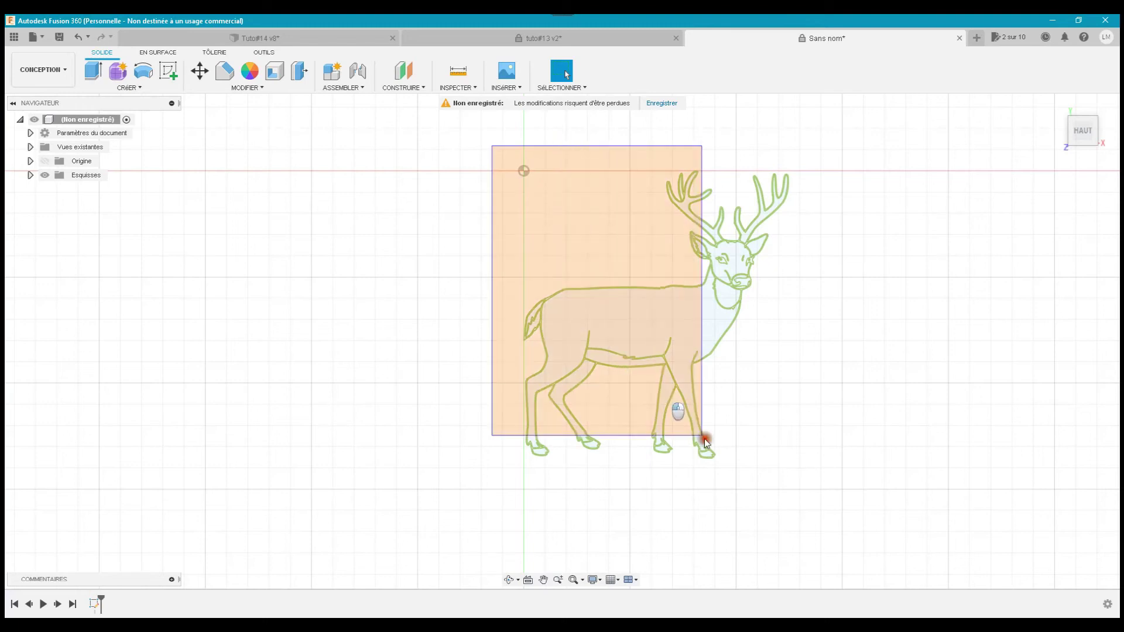
{"action": "mouse_move", "coordinate": [491, 146]}
{"action": "left_mouse_down"}
{"action": "mouse_move", "coordinate": [820, 469]}
{"action": "mouse_move", "coordinate": [820, 485]}
{"action": "left_mouse_up"}
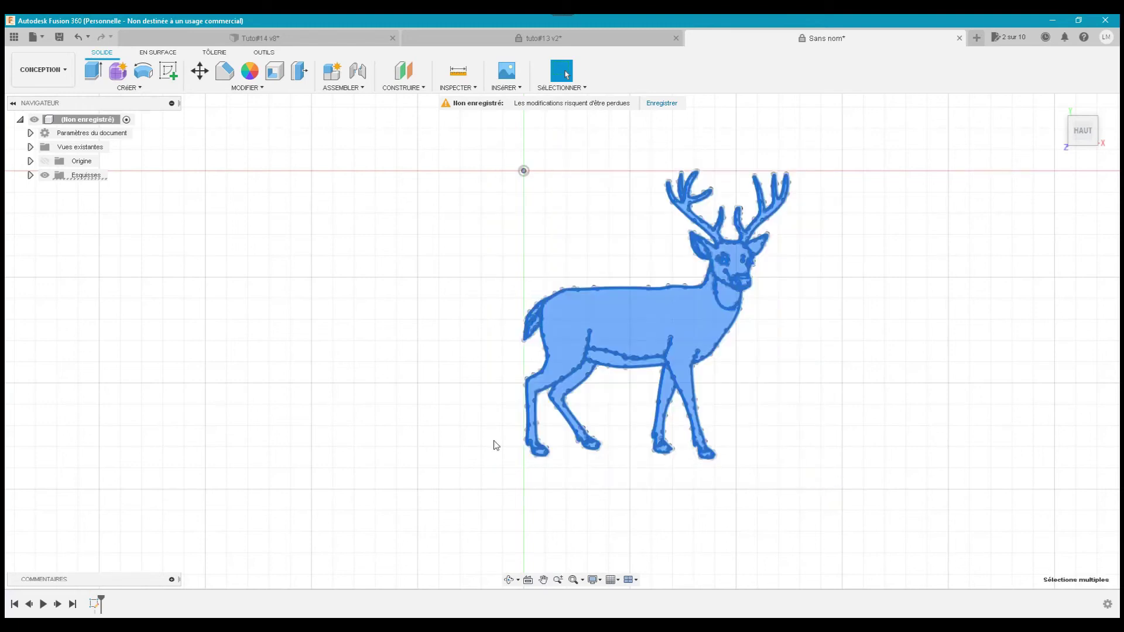
Start an extrusion and window-select all 26 deer profiles.
{"action": "left_click", "coordinate": [93, 72]}
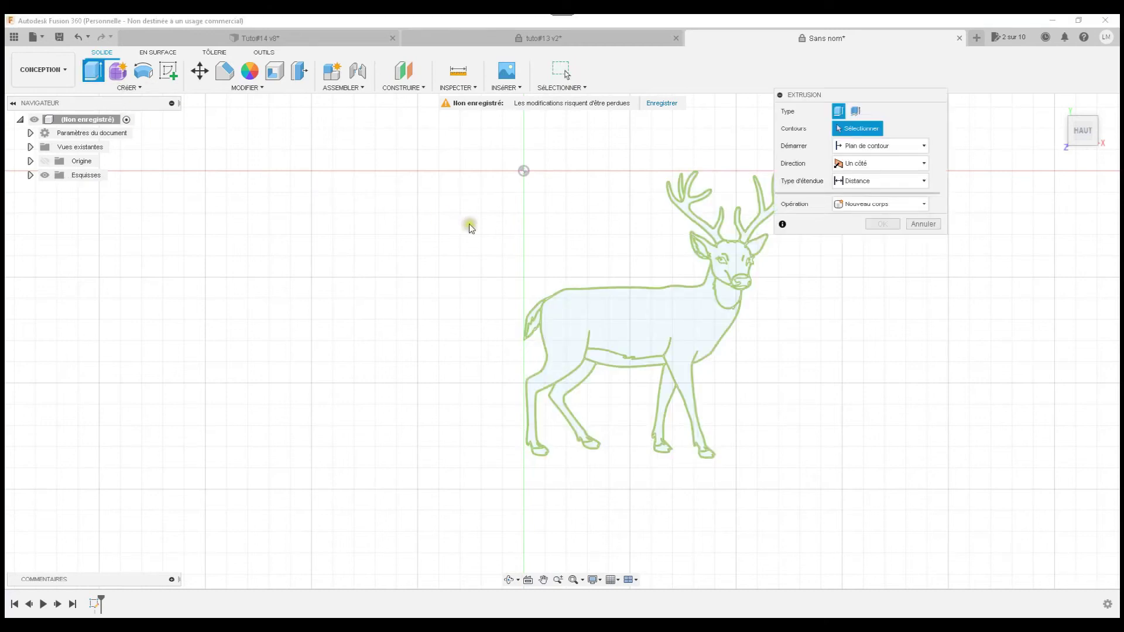
{"action": "left_click_drag", "start_coordinate": [826, 96], "coordinate": [924, 94]}
{"action": "left_click_drag", "start_coordinate": [485, 152], "coordinate": [805, 515]}
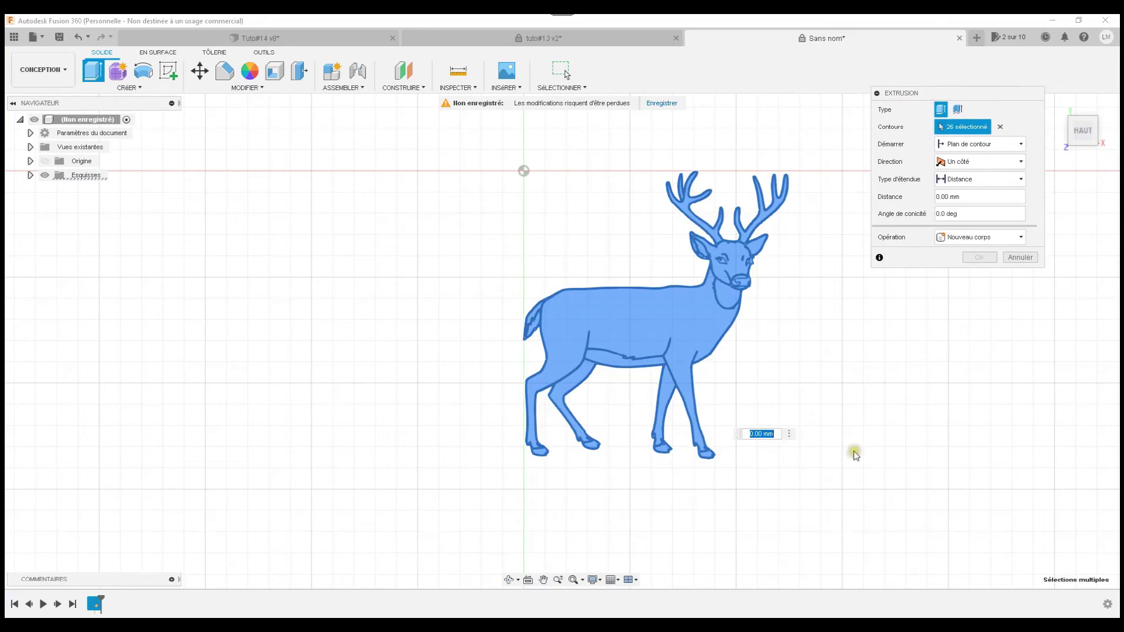
Set the extrusion distance to -2 mm as a new body (Nouveau corps).
{"action": "left_click", "coordinate": [969, 199]}
{"action": "type", "text": "2"}
{"action": "key", "text": "Return"}
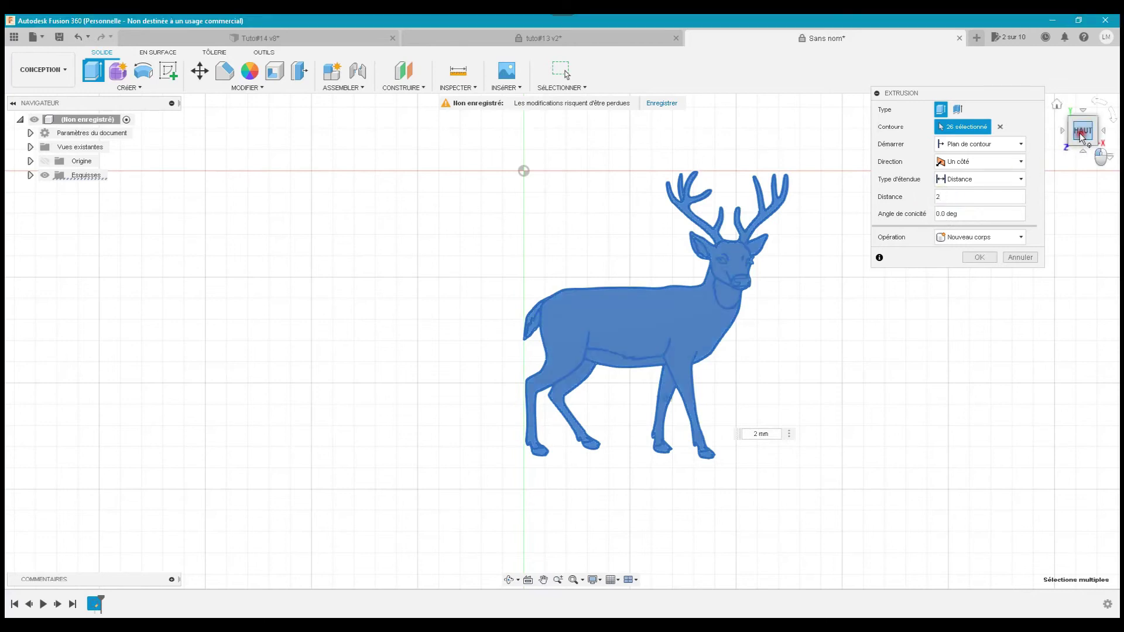
{"action": "mouse_move", "coordinate": [562, 342]}
{"action": "middle_mouse_down", "text": "shift"}
{"action": "mouse_move", "coordinate": [663, 410]}
{"action": "mouse_move", "coordinate": [965, 290]}
{"action": "middle_mouse_up", "text": "shift"}
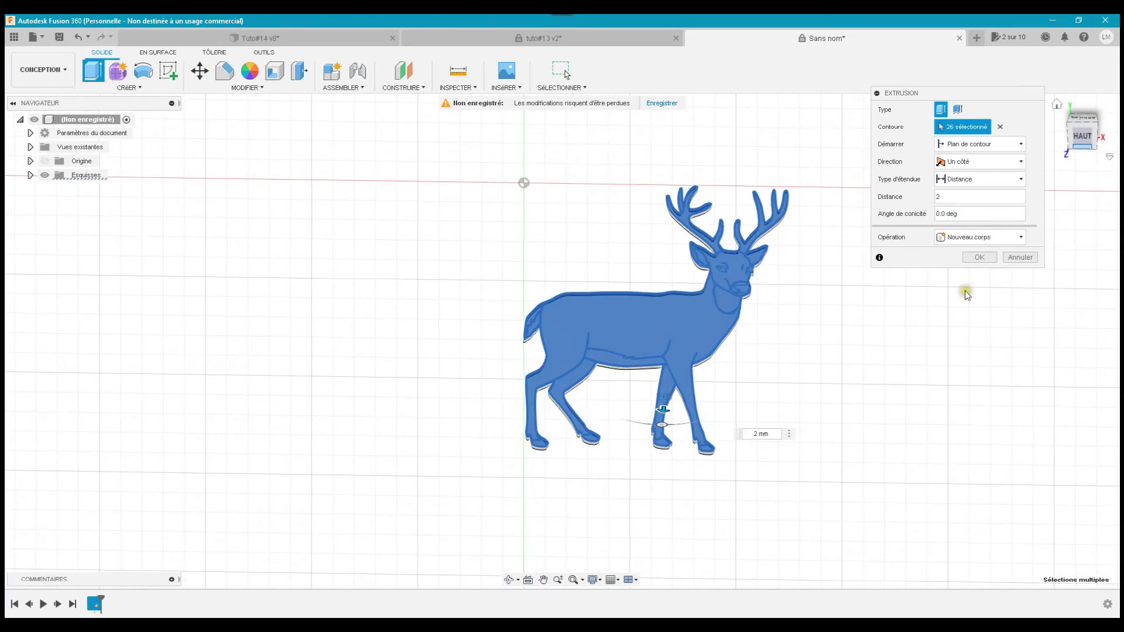
{"action": "left_click_drag", "start_coordinate": [663, 407], "coordinate": [666, 377]}
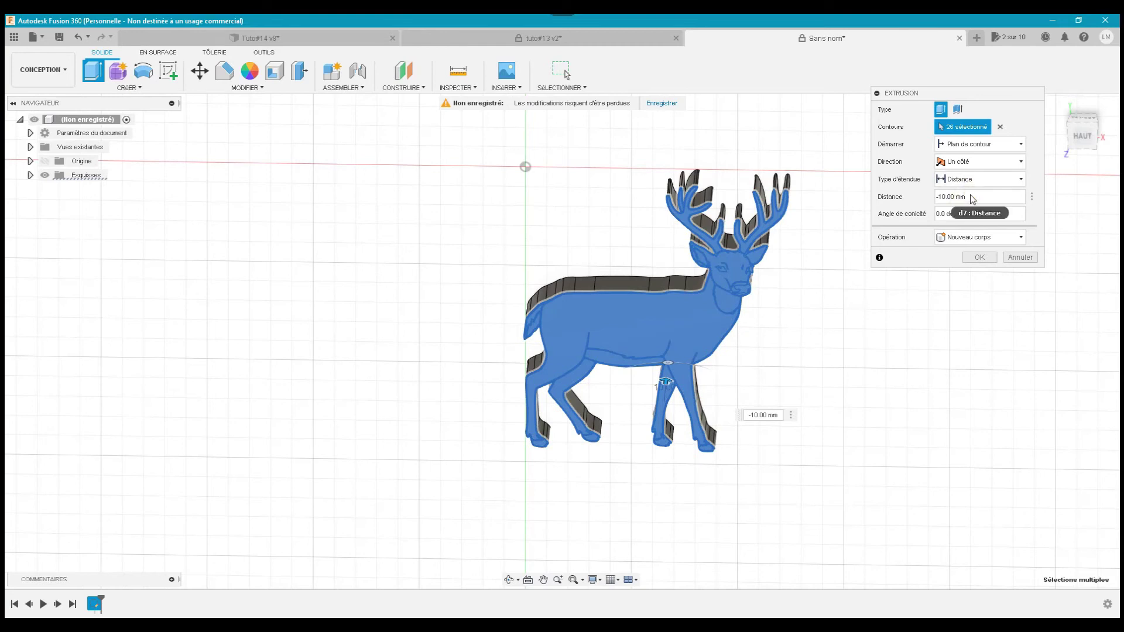
{"action": "left_click_drag", "start_coordinate": [972, 200], "coordinate": [916, 199]}
{"action": "type", "text": "-2"}
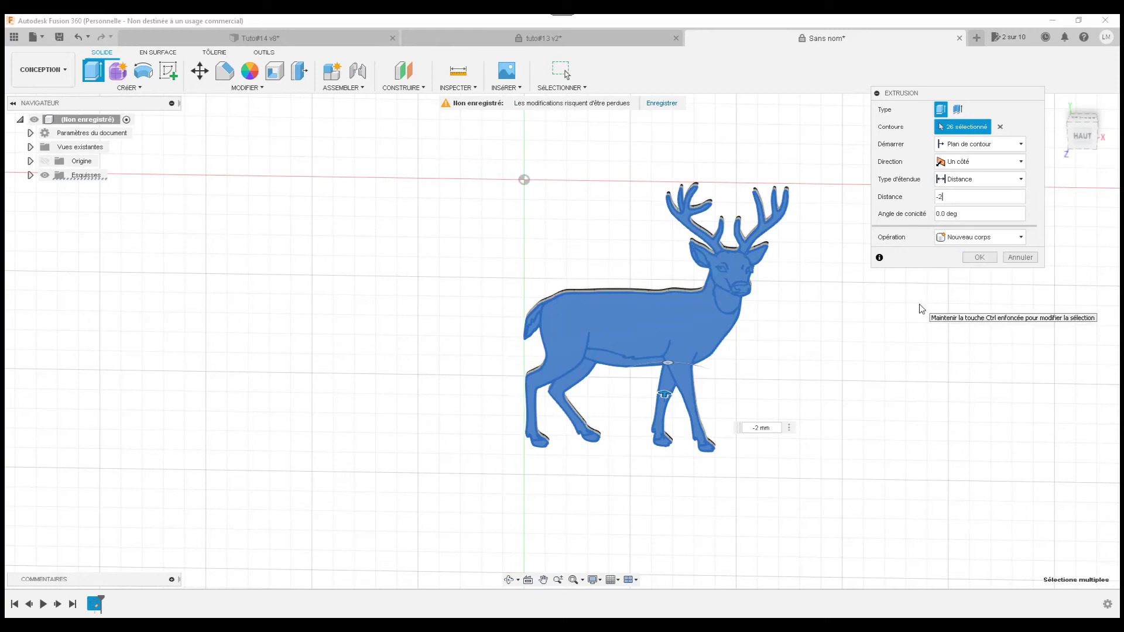
{"action": "left_click", "coordinate": [827, 334]}
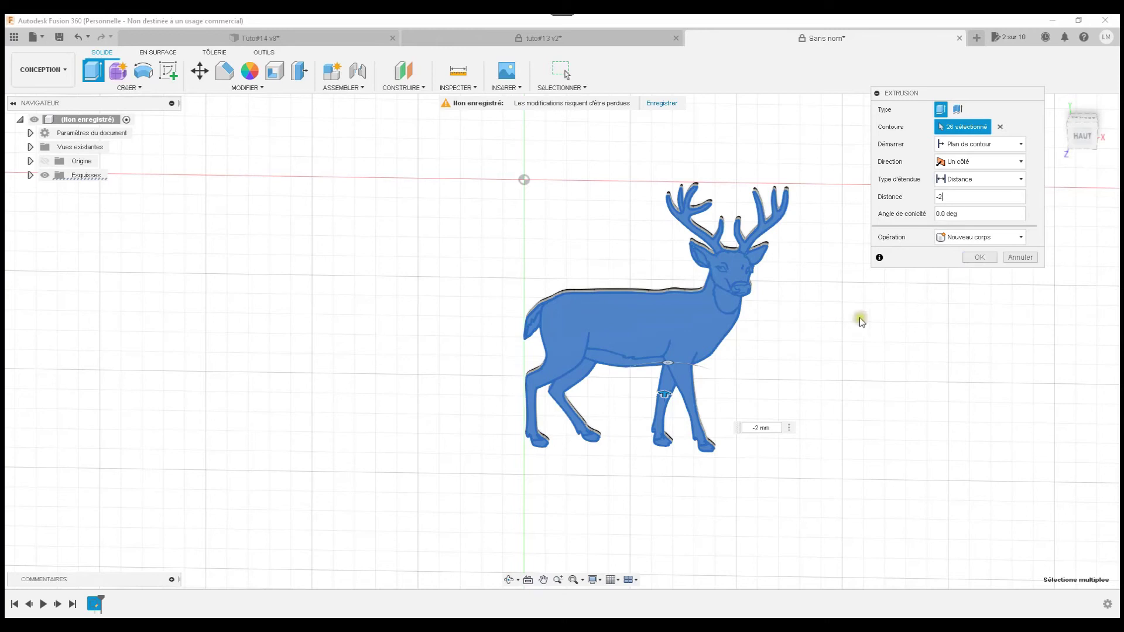
Create the -2 mm deer body and make sketch Esquisse1 visible again.
{"action": "left_click", "coordinate": [977, 258]}
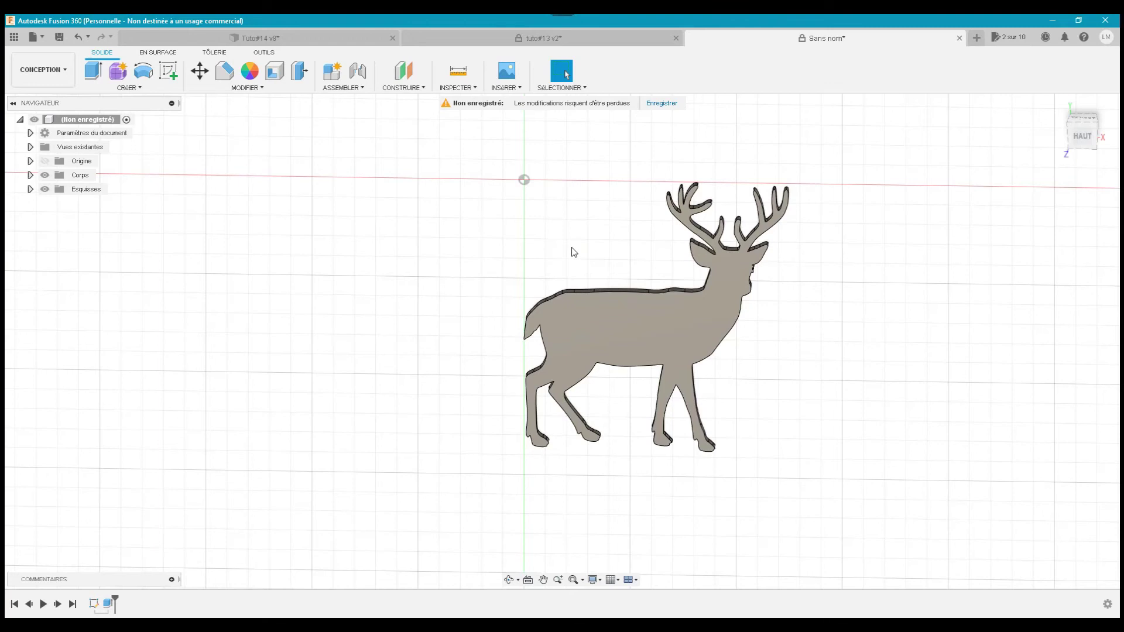
{"action": "left_click", "coordinate": [30, 189]}
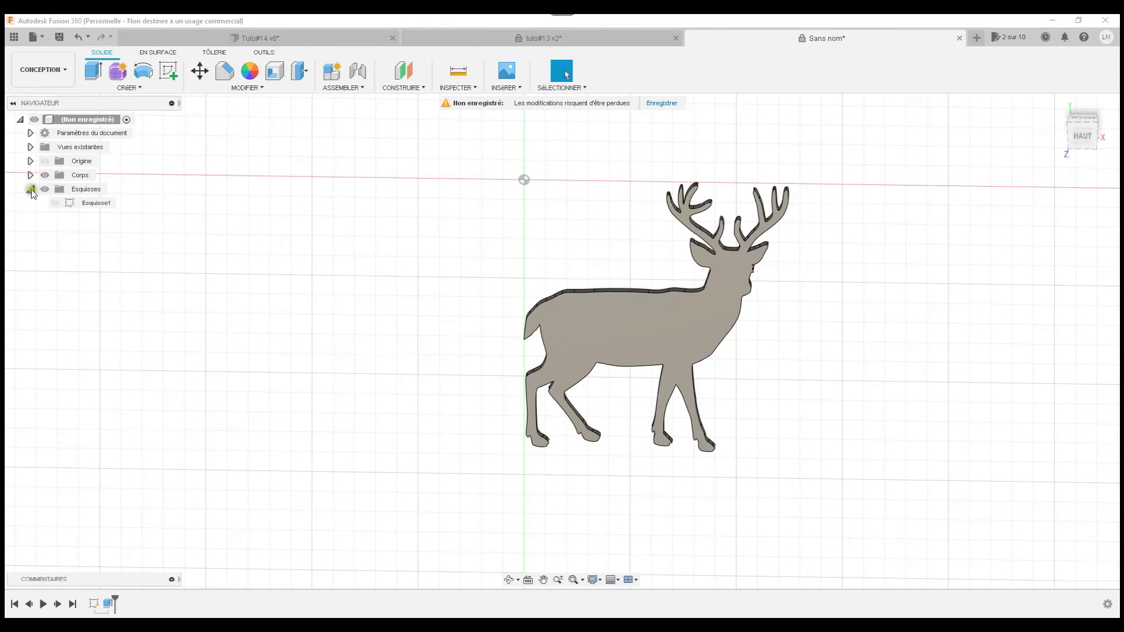
{"action": "left_click", "coordinate": [54, 203]}
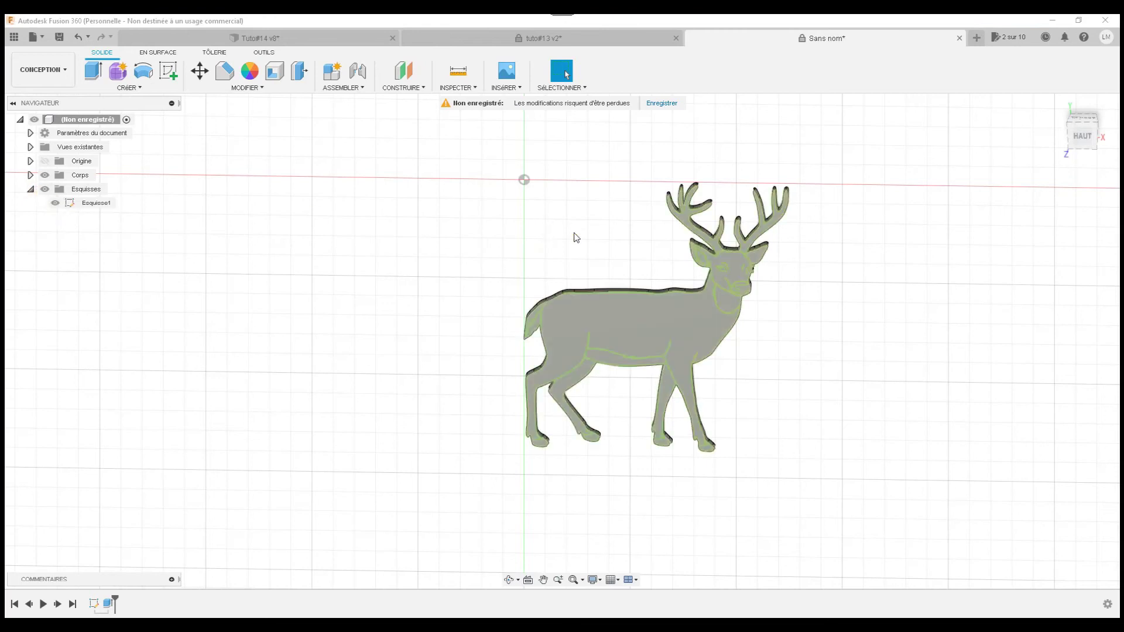
{"action": "scroll", "coordinate": [574, 234], "scroll_direction": "up", "scroll_amount": 2}
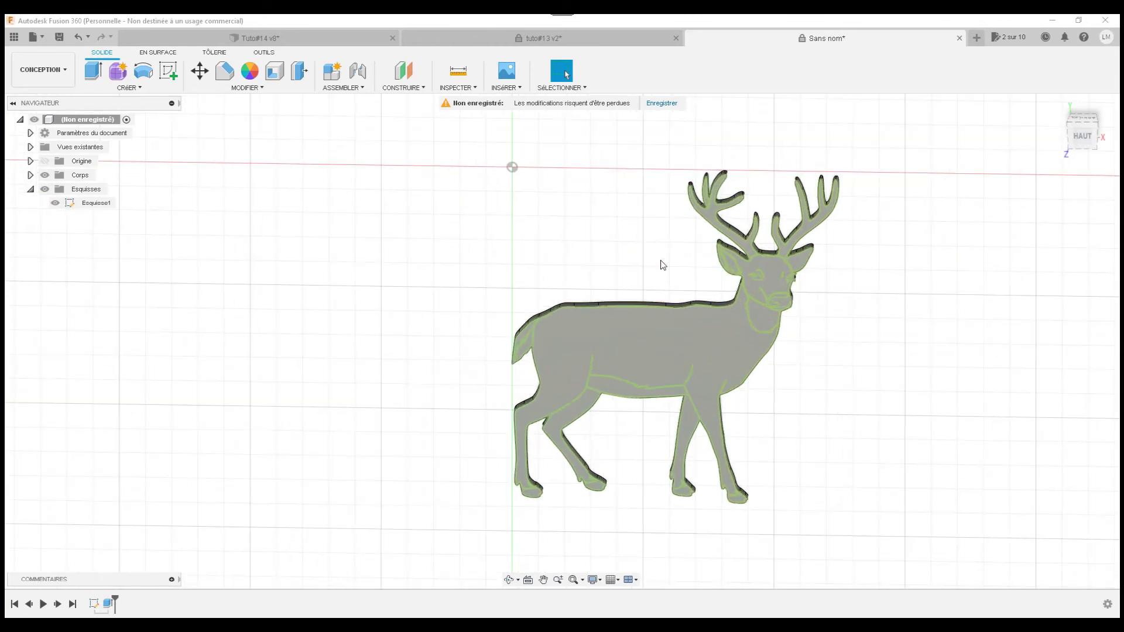
Inspect the deer's body and tail profiles by selecting them on the sketch.
{"action": "left_click", "coordinate": [659, 332]}
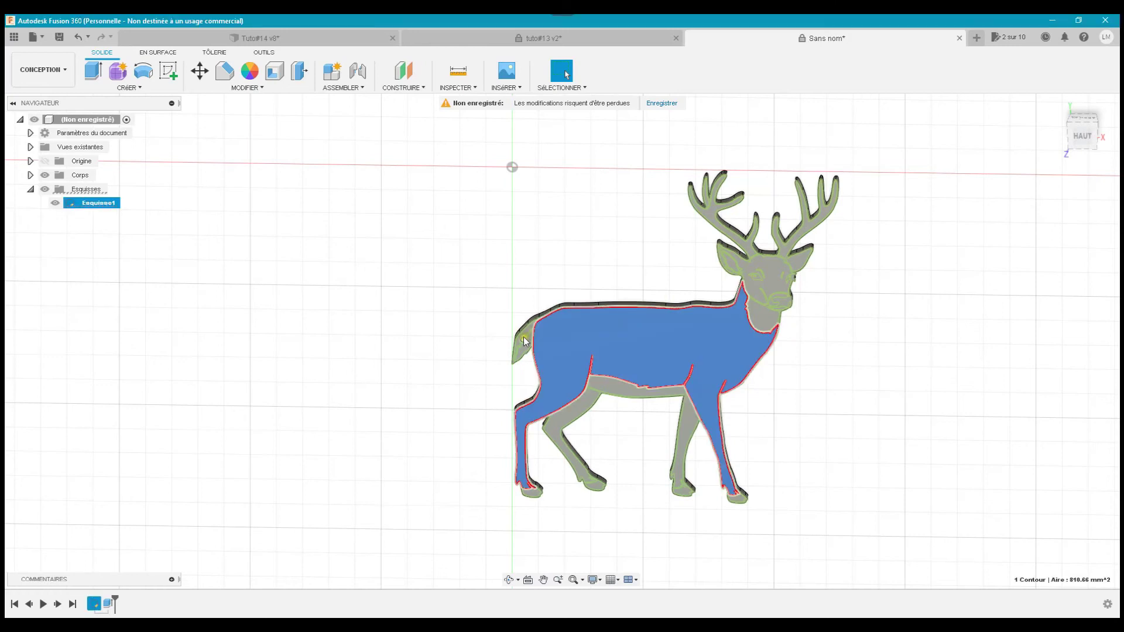
{"action": "scroll", "coordinate": [523, 339], "scroll_direction": "up", "scroll_amount": 2}
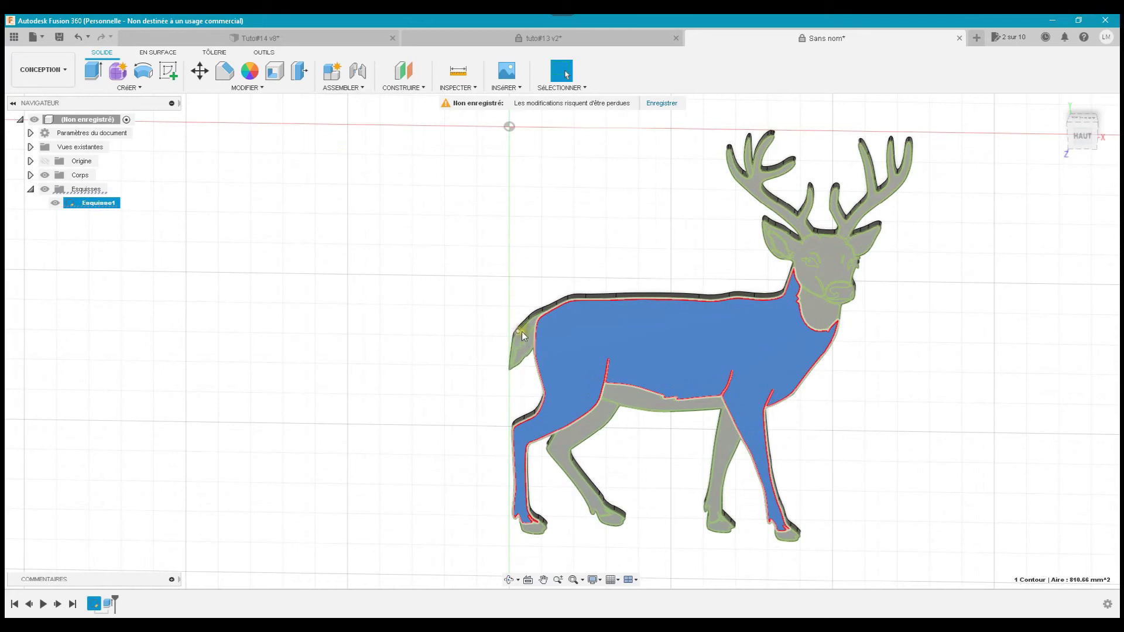
{"action": "scroll", "coordinate": [521, 333], "scroll_direction": "up", "scroll_amount": 2}
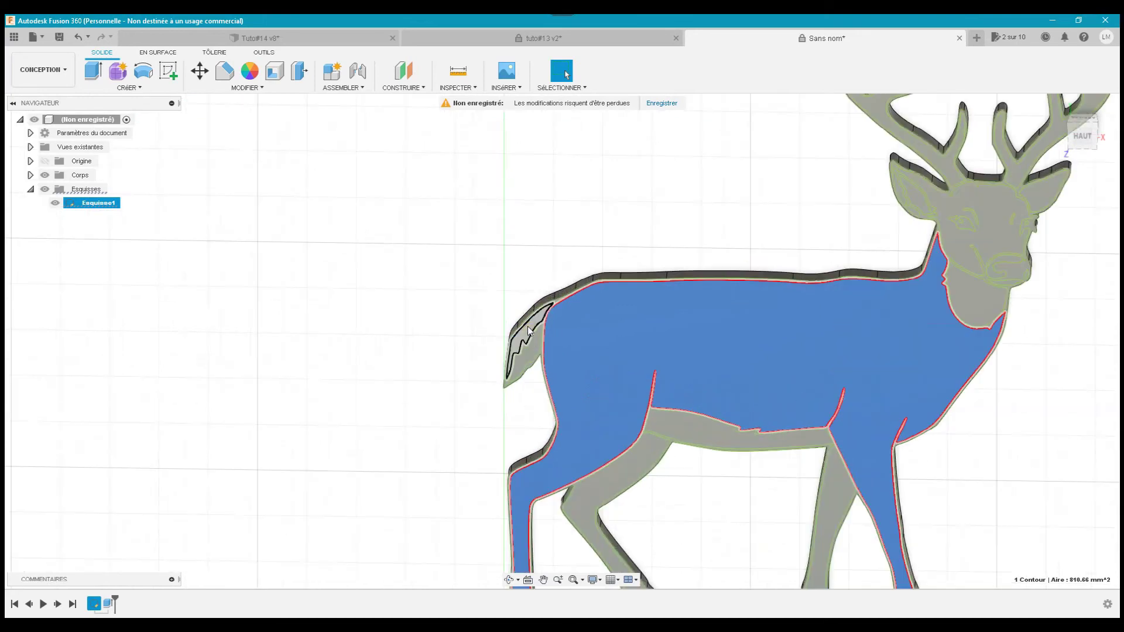
{"action": "left_click", "coordinate": [529, 331]}
{"action": "scroll", "coordinate": [660, 366], "scroll_direction": "down", "scroll_amount": 3}
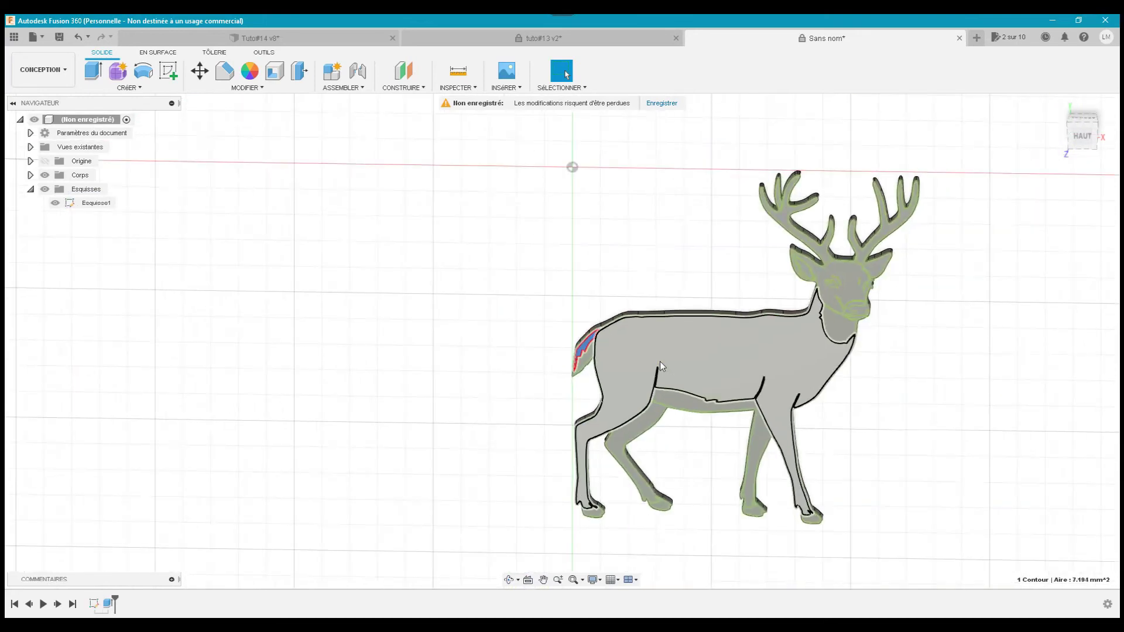
{"action": "scroll", "coordinate": [598, 516], "scroll_direction": "up", "scroll_amount": 2}
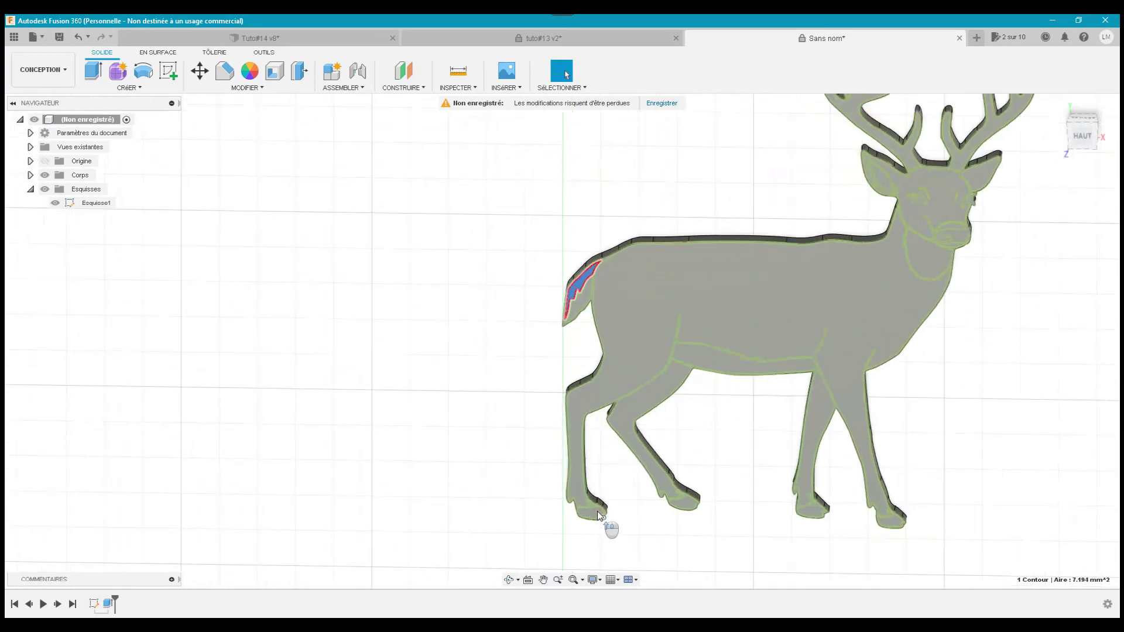
{"action": "scroll", "coordinate": [598, 516], "scroll_direction": "up", "scroll_amount": 1}
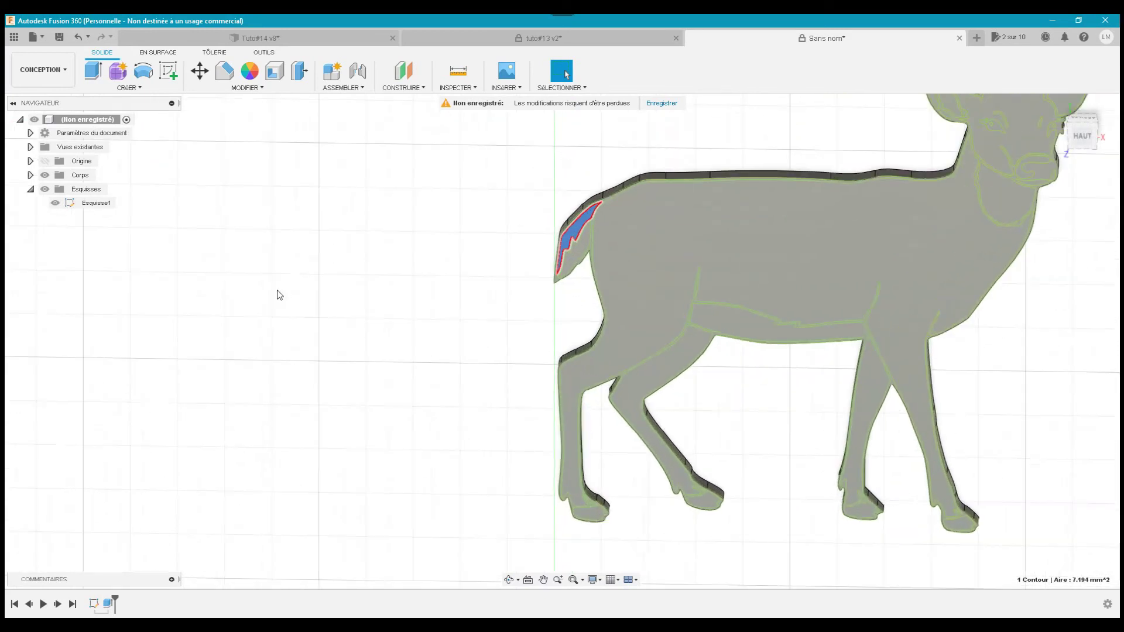
{"action": "scroll", "coordinate": [280, 294], "scroll_direction": "down", "scroll_amount": 2}
{"action": "scroll", "coordinate": [279, 295], "scroll_direction": "down", "scroll_amount": 1}
Select the body, two hooves, head, both antlers and right ear profiles for extrusion.
{"action": "left_click", "coordinate": [94, 73]}
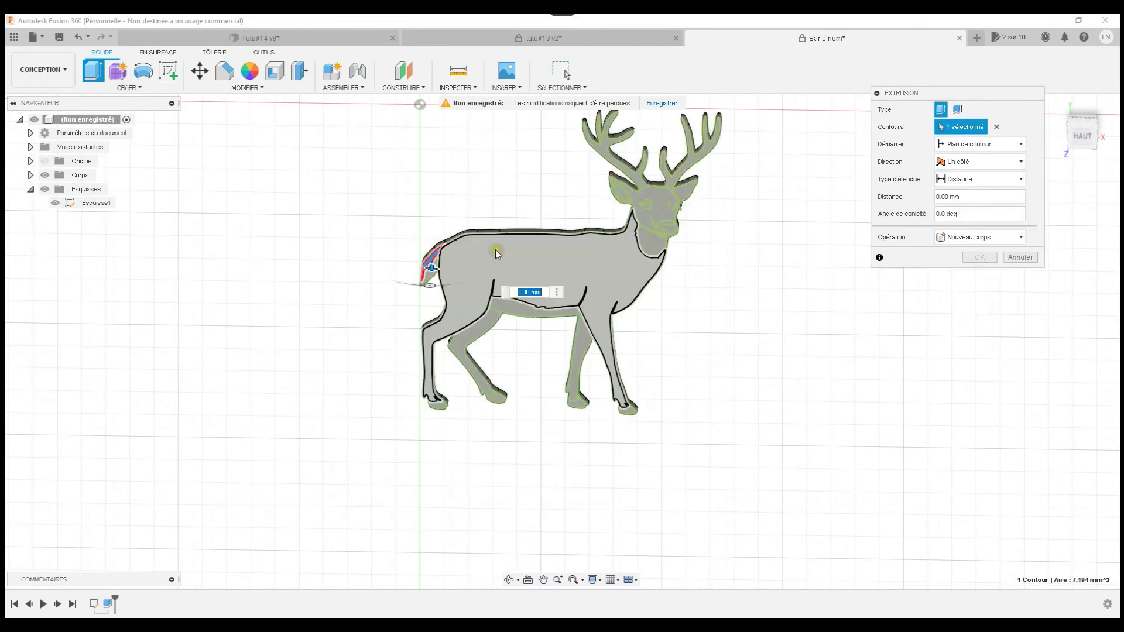
{"action": "left_click", "coordinate": [521, 251]}
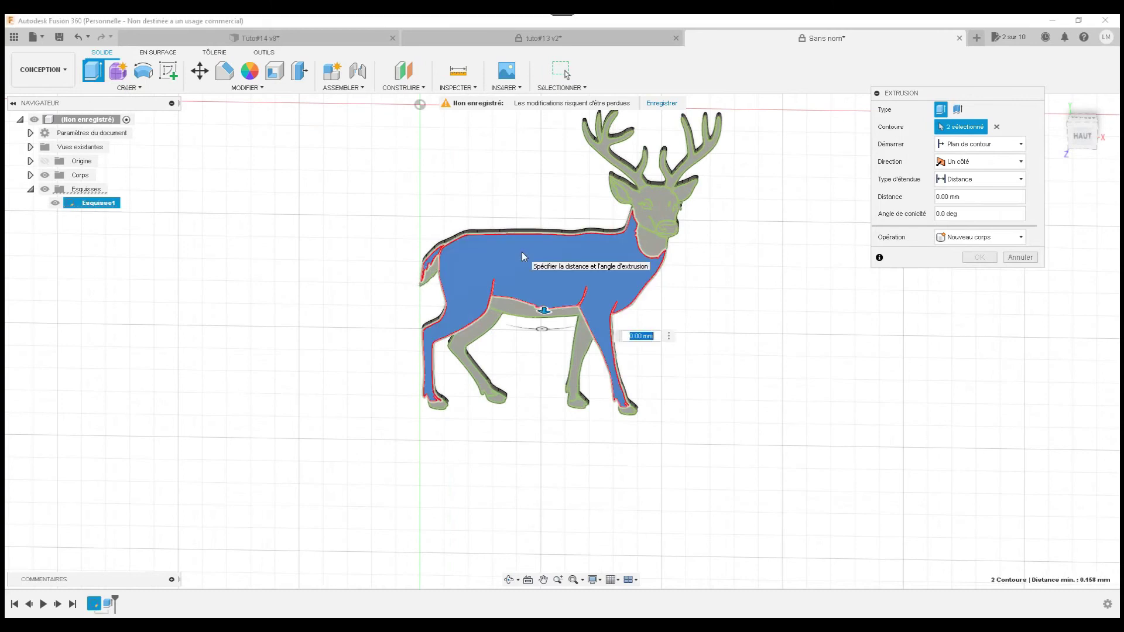
{"action": "left_click", "coordinate": [438, 403]}
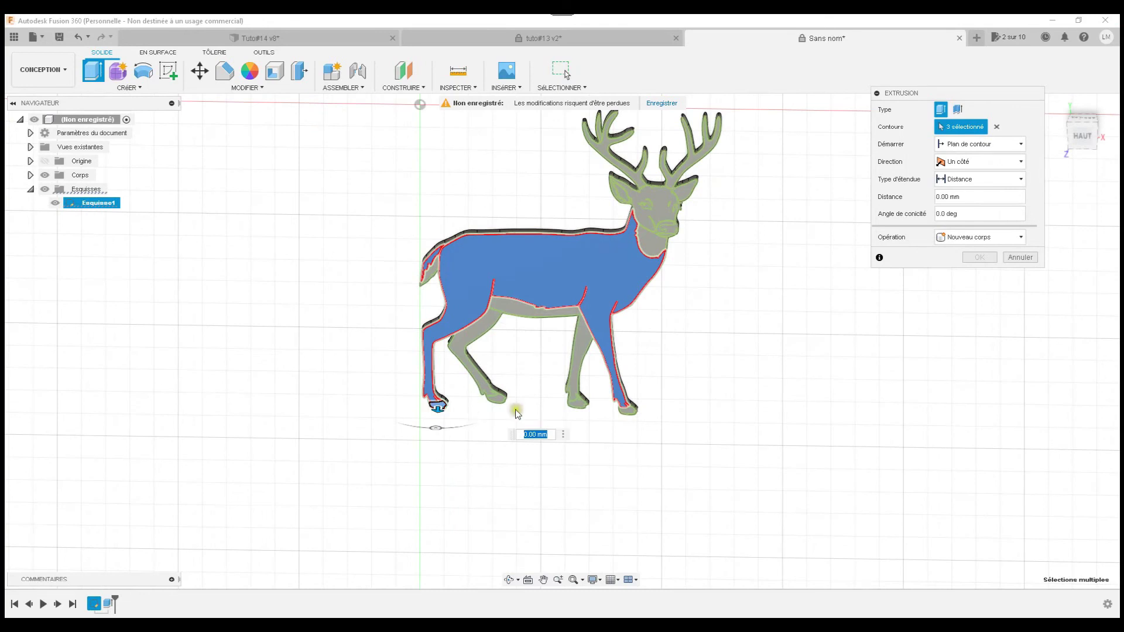
{"action": "left_click", "coordinate": [629, 414]}
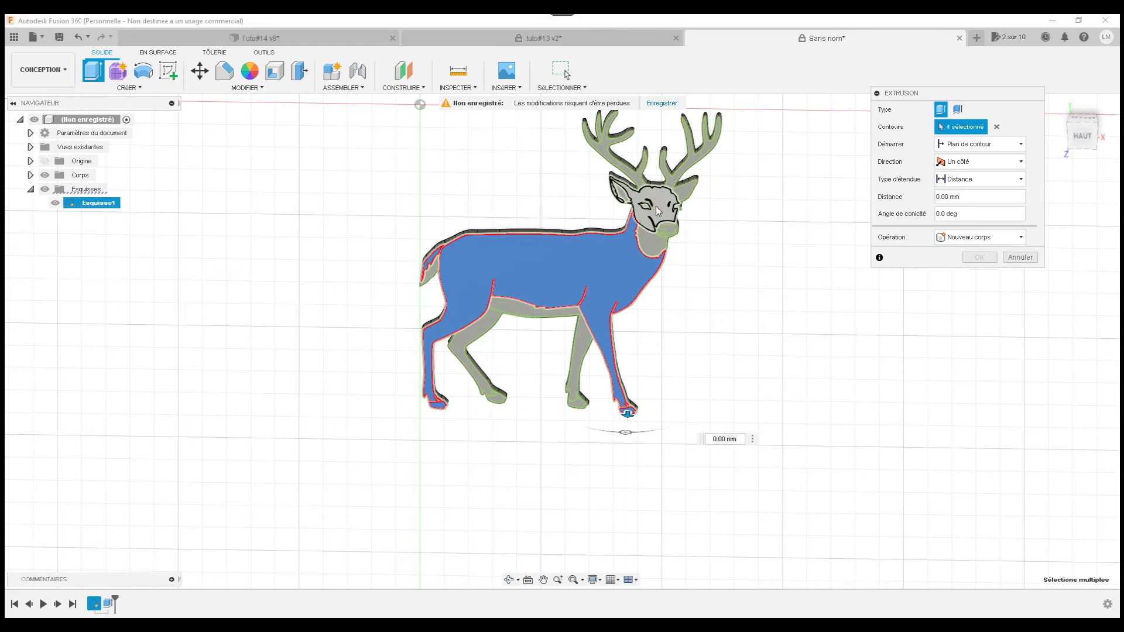
{"action": "left_click", "coordinate": [656, 206]}
{"action": "left_click", "coordinate": [625, 170]}
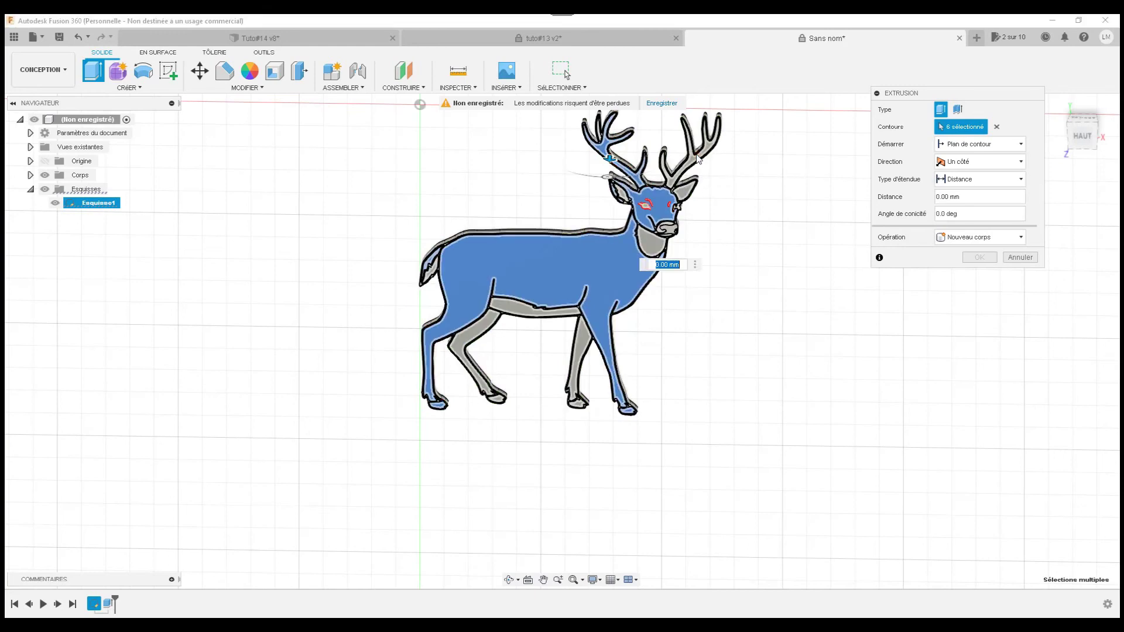
{"action": "left_click", "coordinate": [691, 163]}
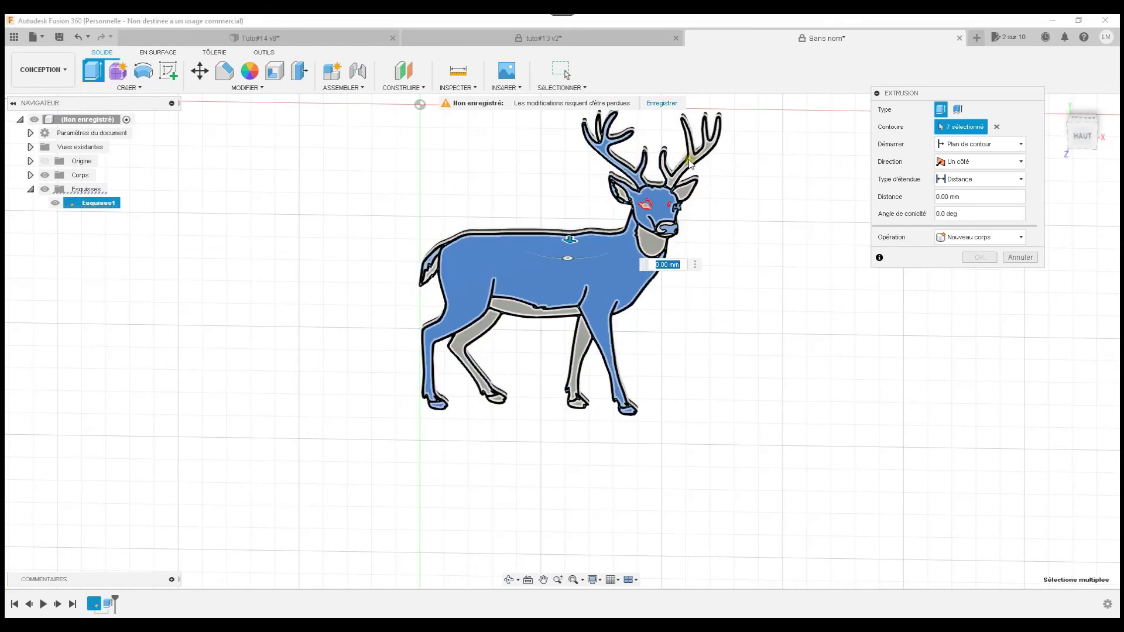
{"action": "scroll", "coordinate": [692, 159], "scroll_direction": "up", "scroll_amount": 3}
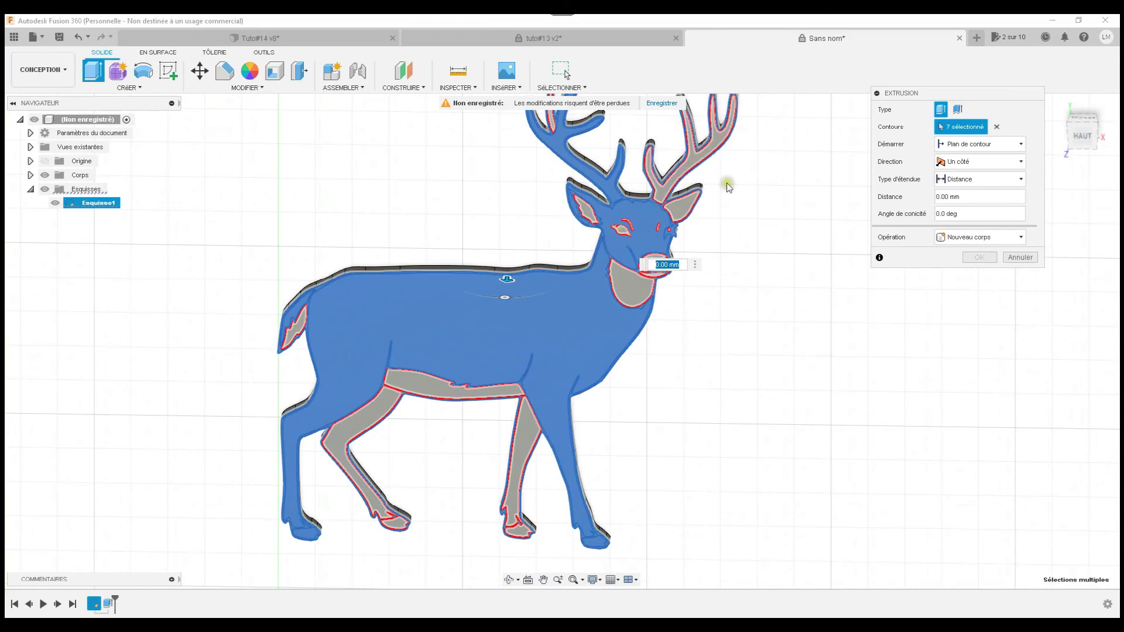
{"action": "left_click", "coordinate": [692, 157]}
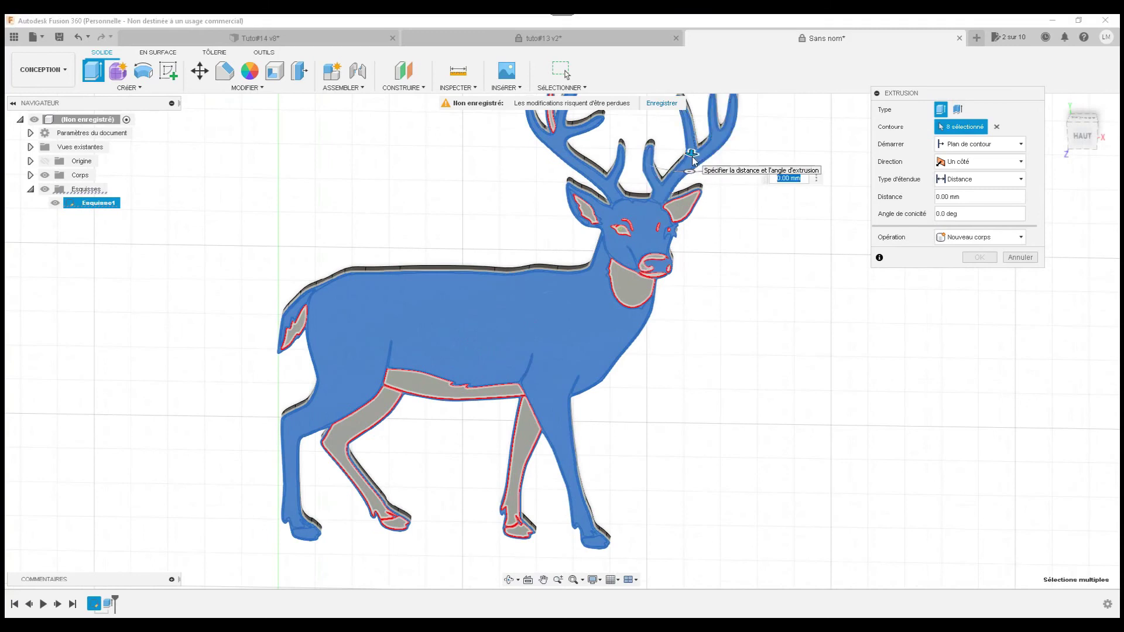
{"action": "left_click", "coordinate": [684, 210]}
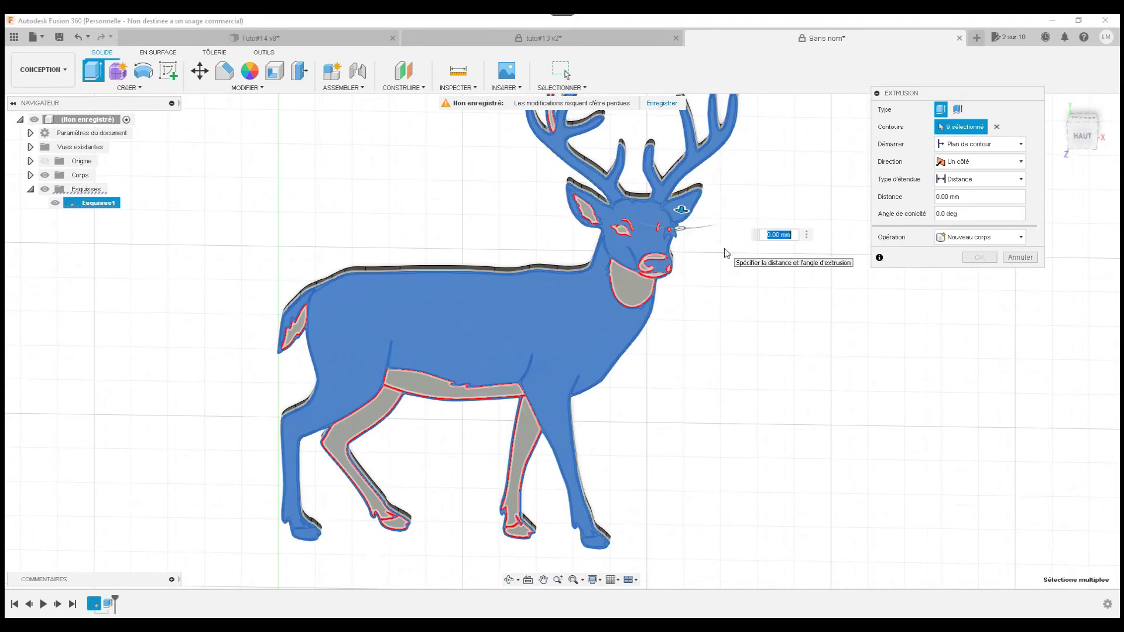
Join the nine profiles to the deer body at a 1 mm distance.
{"action": "left_click", "coordinate": [971, 240]}
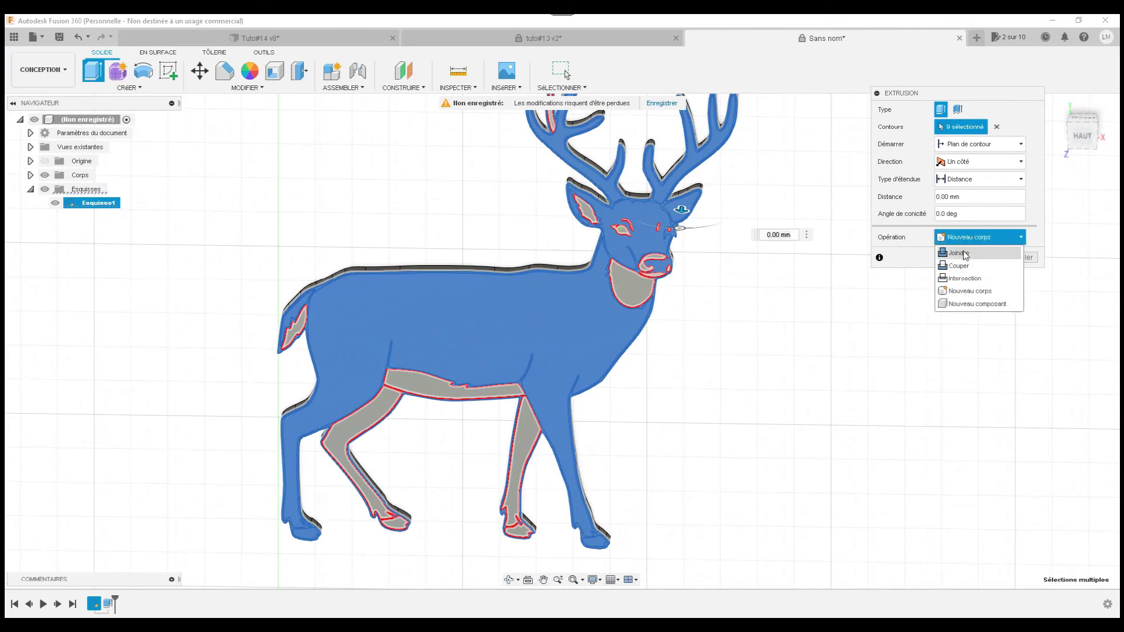
{"action": "left_click", "coordinate": [965, 253]}
{"action": "left_click", "coordinate": [969, 198]}
{"action": "left_click_drag", "start_coordinate": [969, 199], "coordinate": [920, 200]}
{"action": "type", "text": "1"}
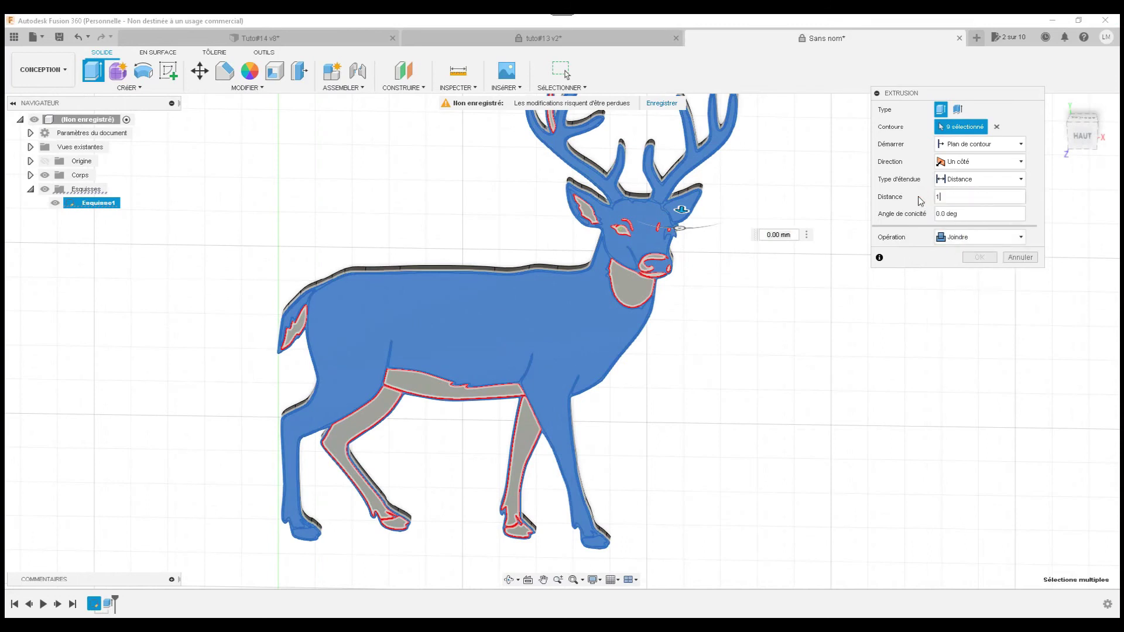
{"action": "left_click", "coordinate": [892, 290]}
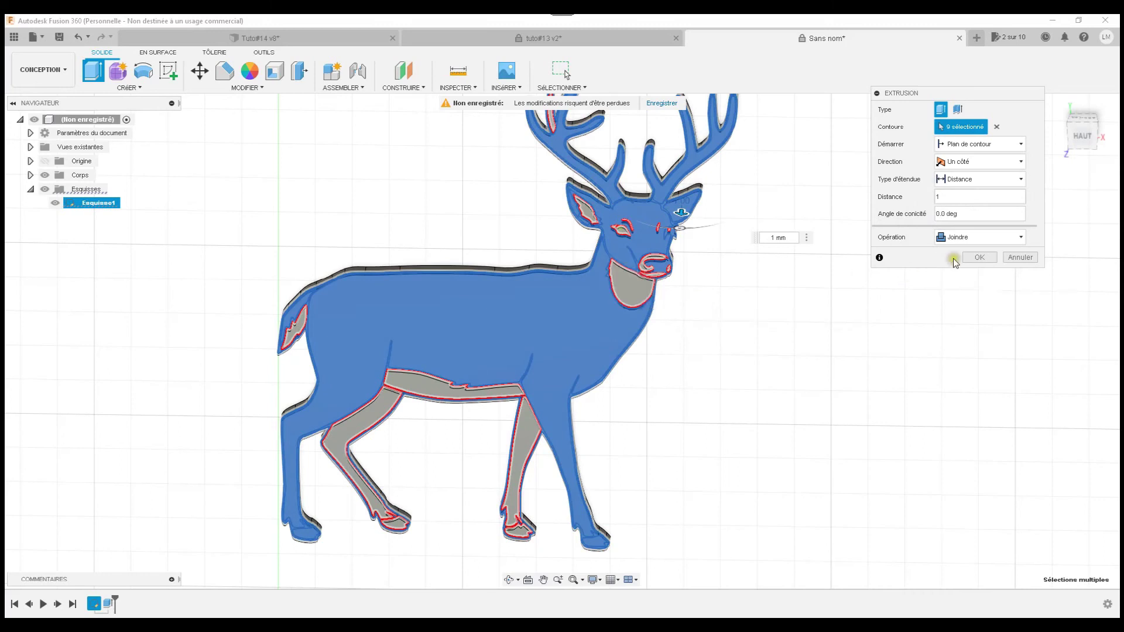
{"action": "left_click", "coordinate": [972, 258]}
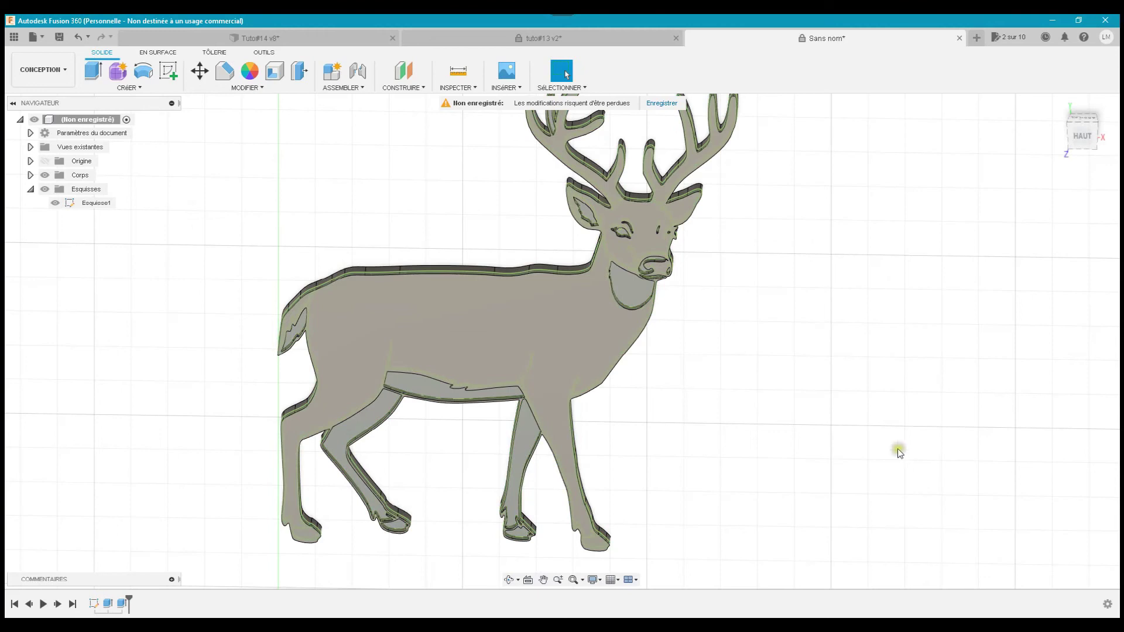
{"action": "scroll", "coordinate": [898, 448], "scroll_direction": "down", "scroll_amount": 2}
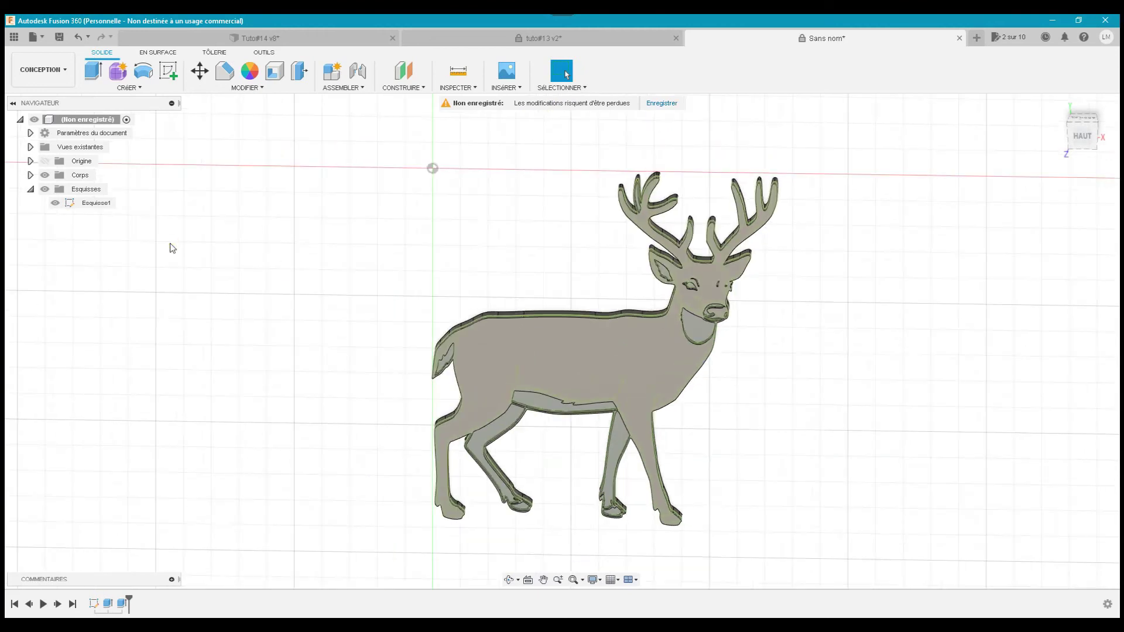
{"action": "left_click", "coordinate": [56, 203]}
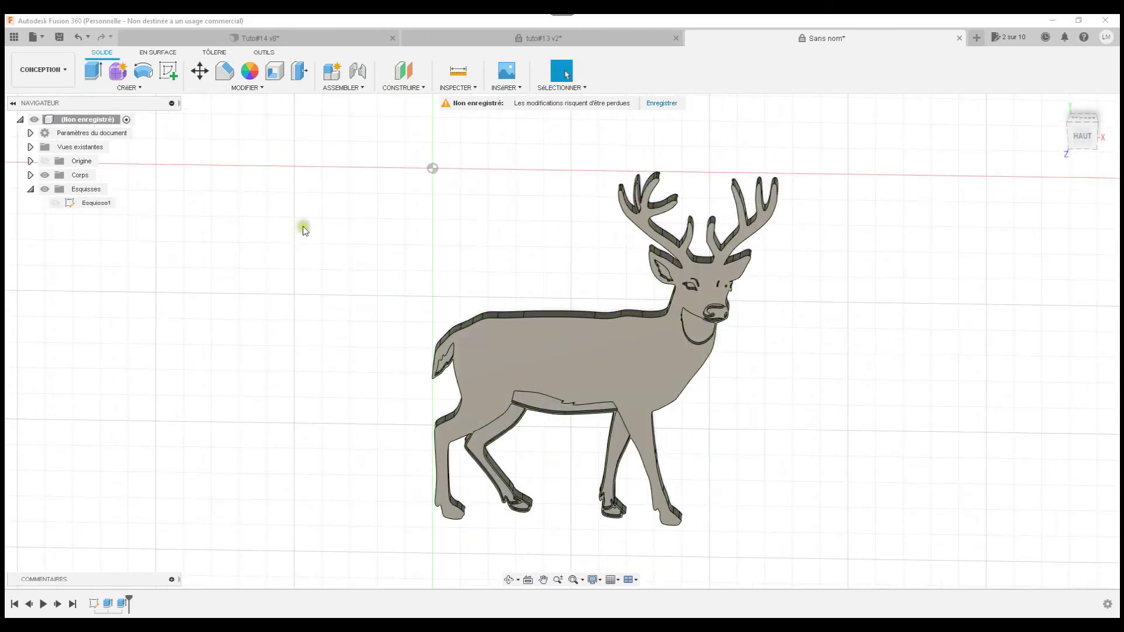
{"action": "mouse_move", "coordinate": [1084, 131]}
{"action": "left_mouse_down"}
{"action": "mouse_move", "coordinate": [1073, 111]}
{"action": "mouse_move", "coordinate": [1080, 130]}
{"action": "left_mouse_up"}
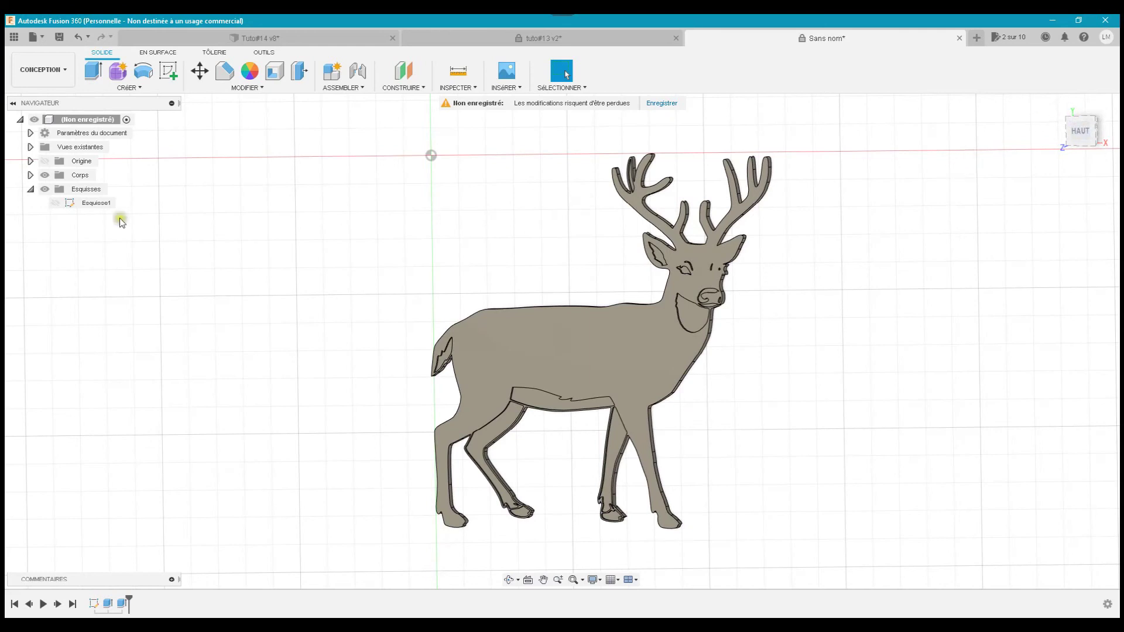
{"action": "left_click", "coordinate": [56, 205]}
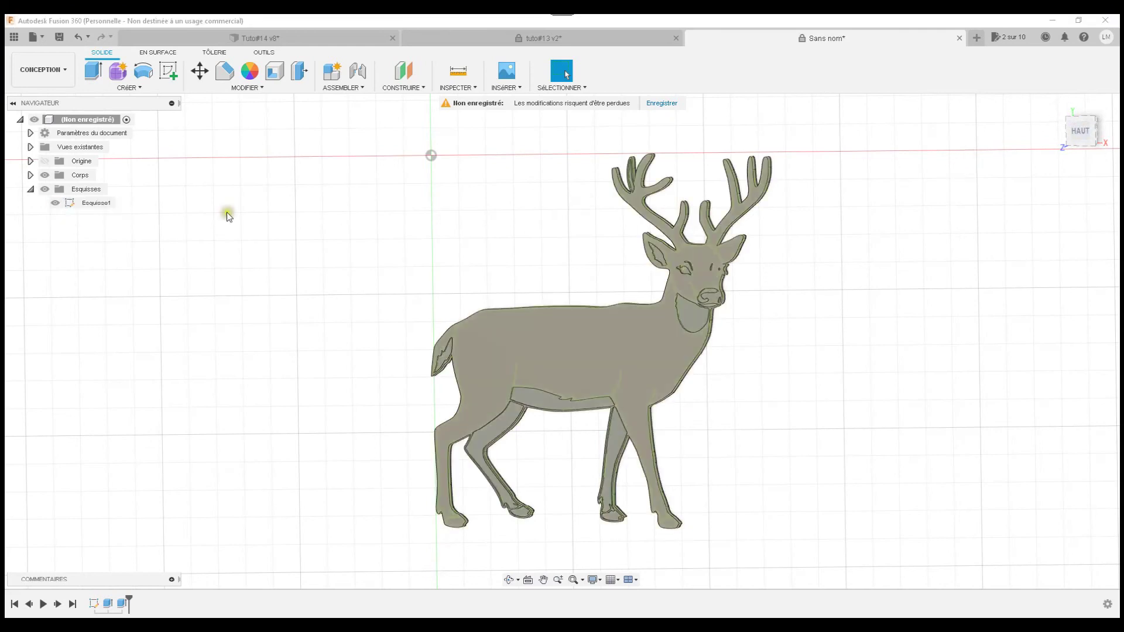
{"action": "scroll", "coordinate": [511, 234], "scroll_direction": "up", "scroll_amount": 2}
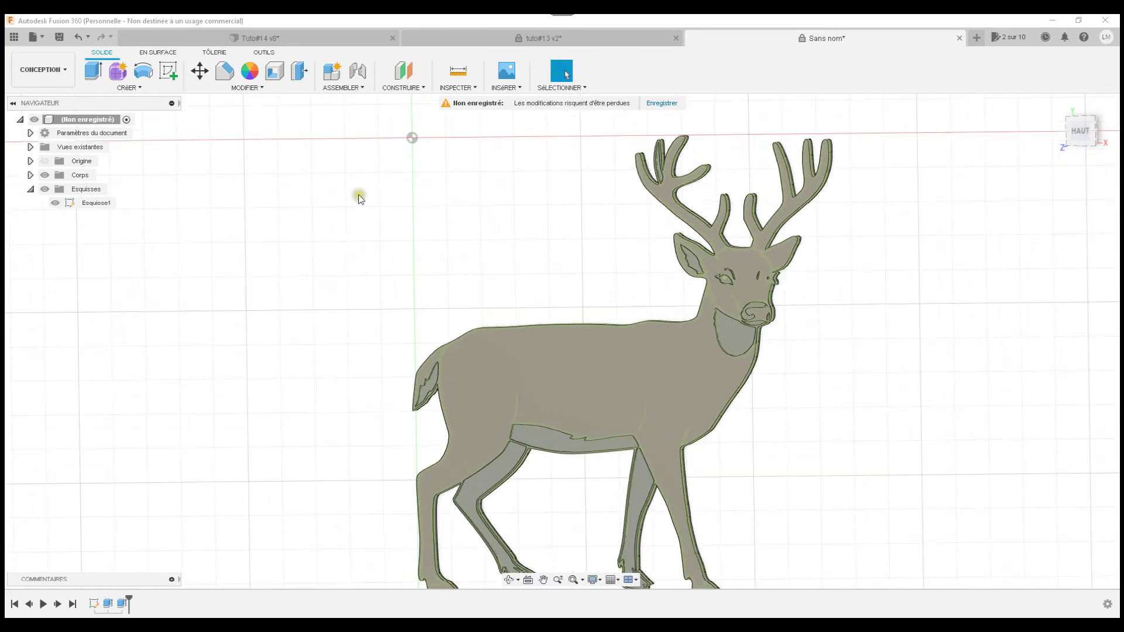
Select the eye, nostril, chin, nose, eyebrow and small facial profiles for extrusion.
{"action": "left_click", "coordinate": [94, 73]}
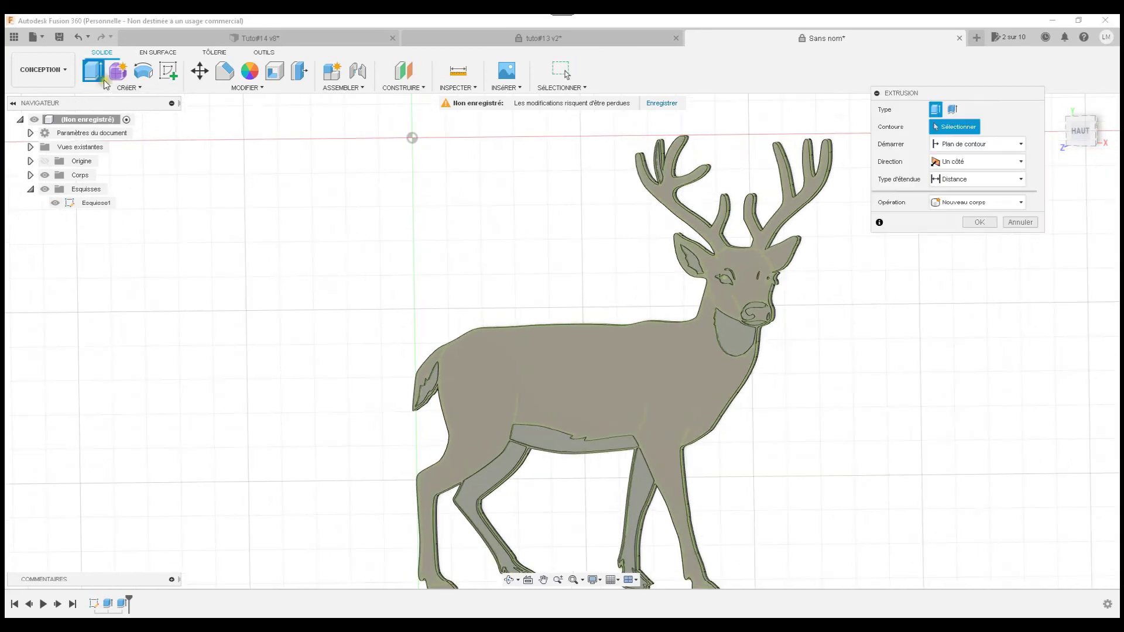
{"action": "scroll", "coordinate": [824, 254], "scroll_direction": "up", "scroll_amount": 2}
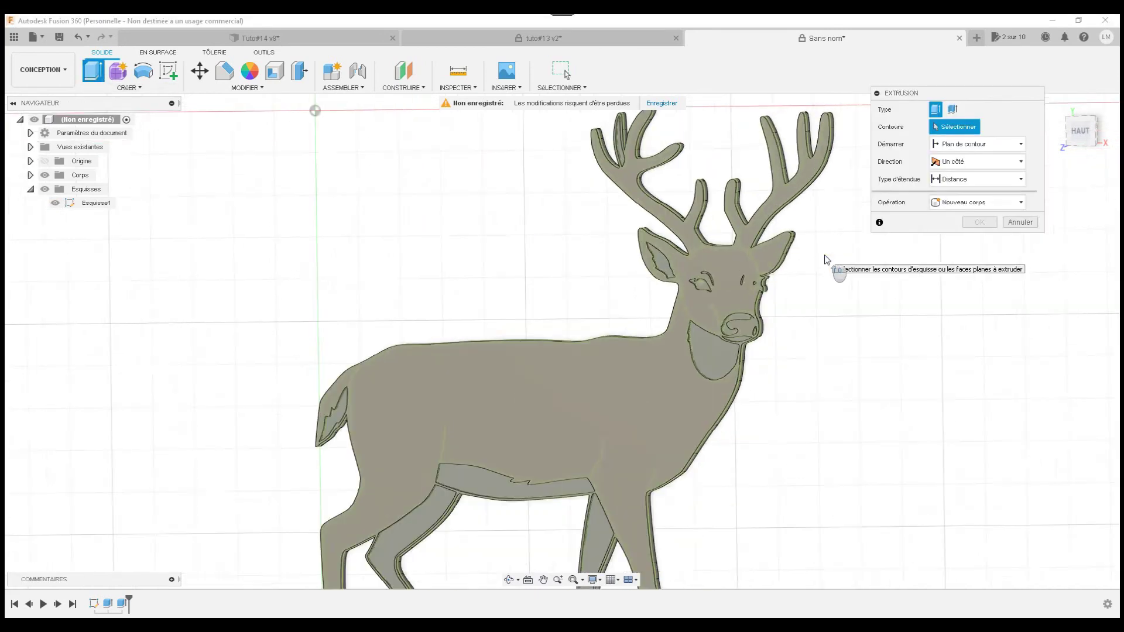
{"action": "scroll", "coordinate": [824, 255], "scroll_direction": "up", "scroll_amount": 2}
{"action": "left_click", "coordinate": [639, 304]}
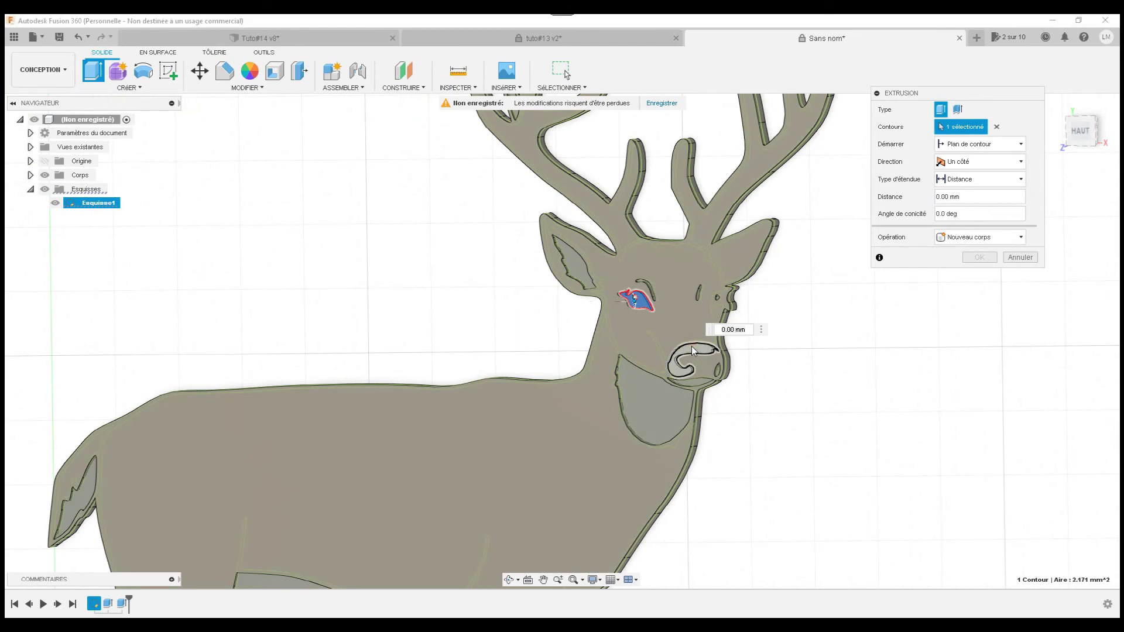
{"action": "left_click", "coordinate": [691, 347]}
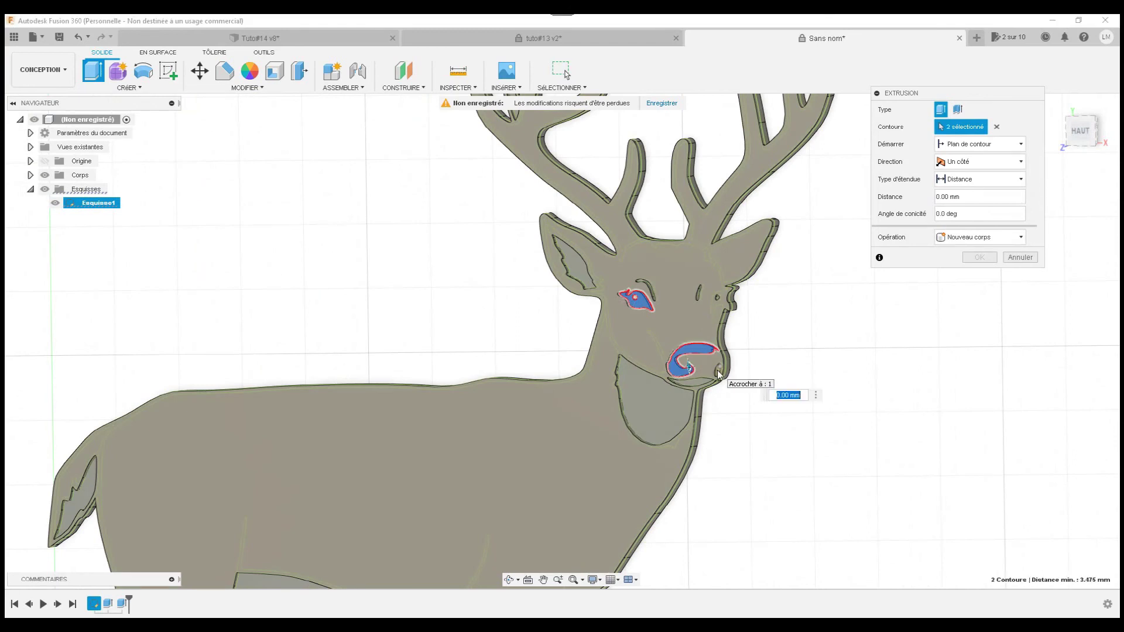
{"action": "scroll", "coordinate": [720, 375], "scroll_direction": "up", "scroll_amount": 2}
{"action": "type", "text": "1"}
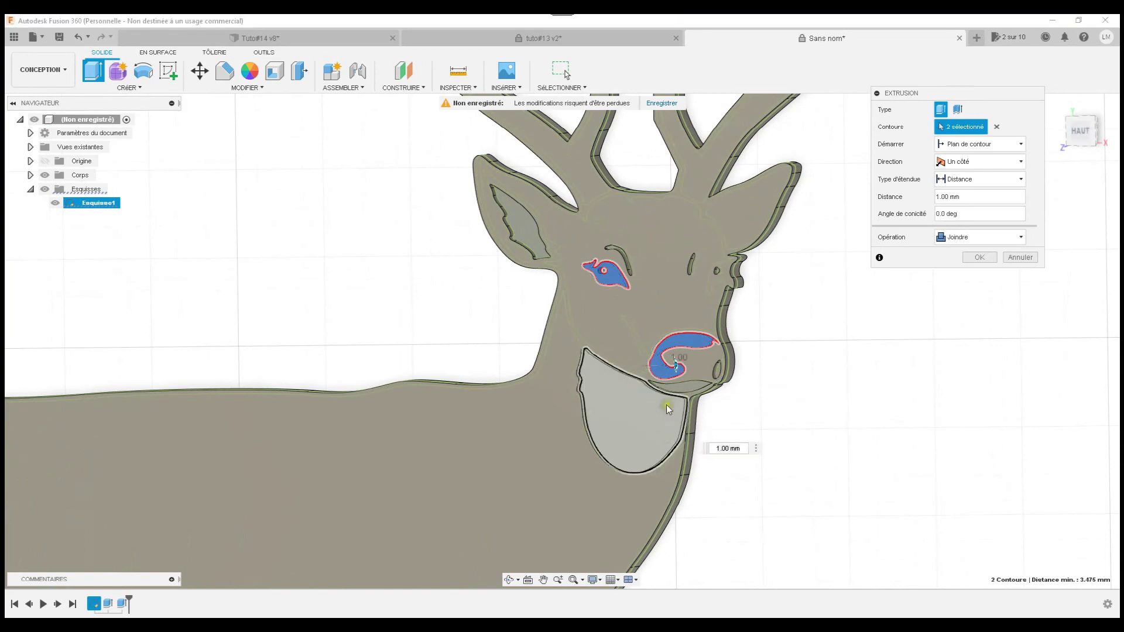
{"action": "left_click", "coordinate": [667, 405]}
{"action": "scroll", "coordinate": [723, 378], "scroll_direction": "up", "scroll_amount": 2}
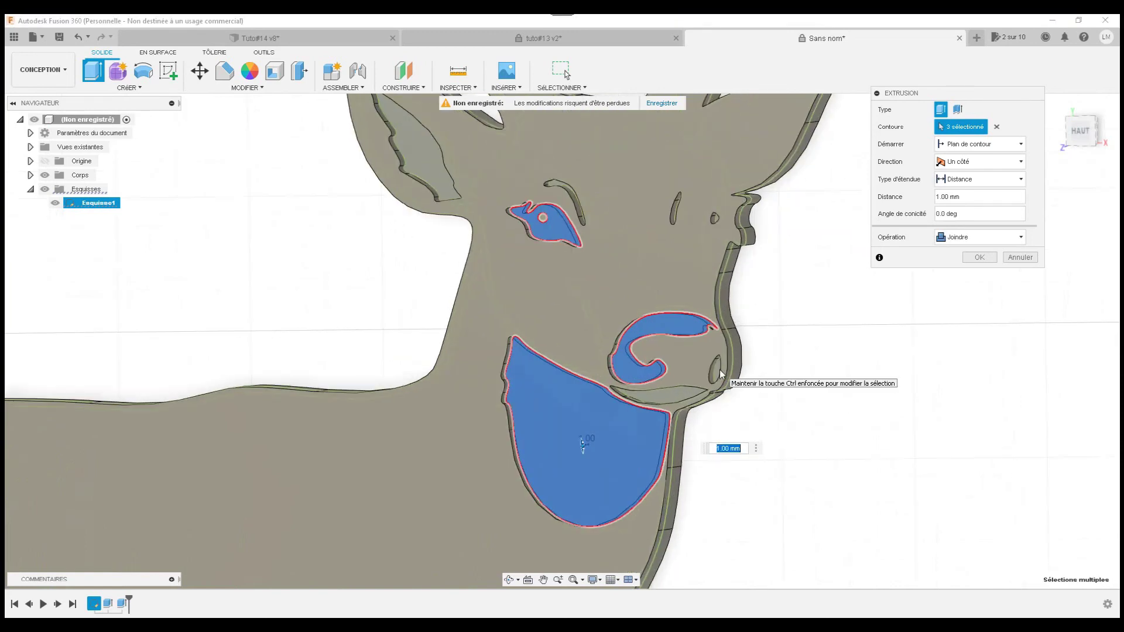
{"action": "left_click", "coordinate": [718, 371]}
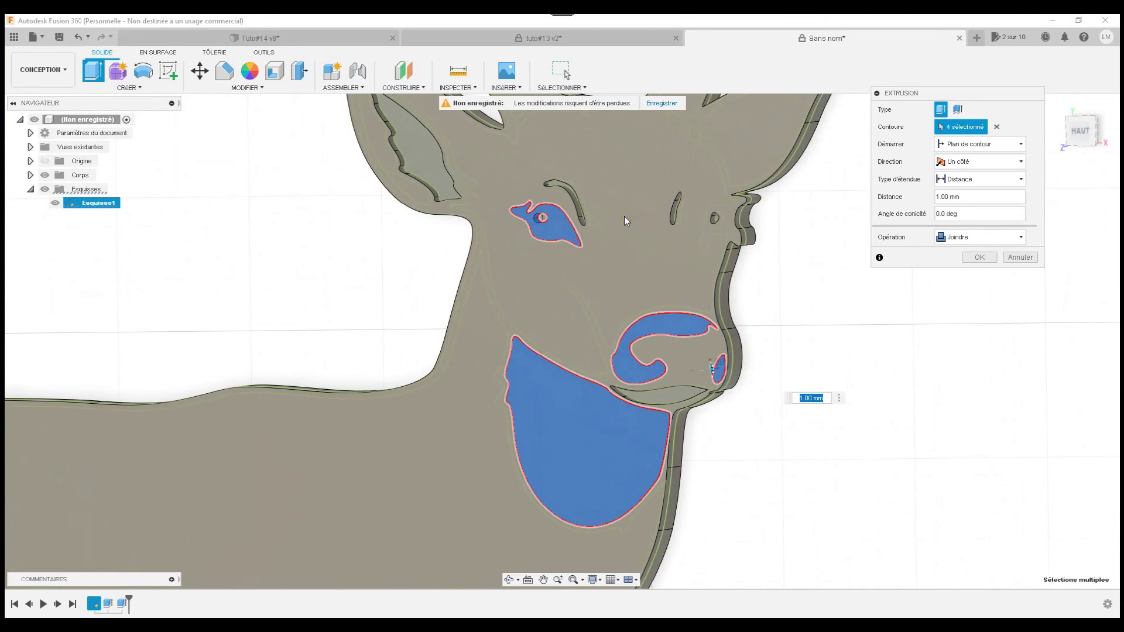
{"action": "left_click", "coordinate": [576, 202]}
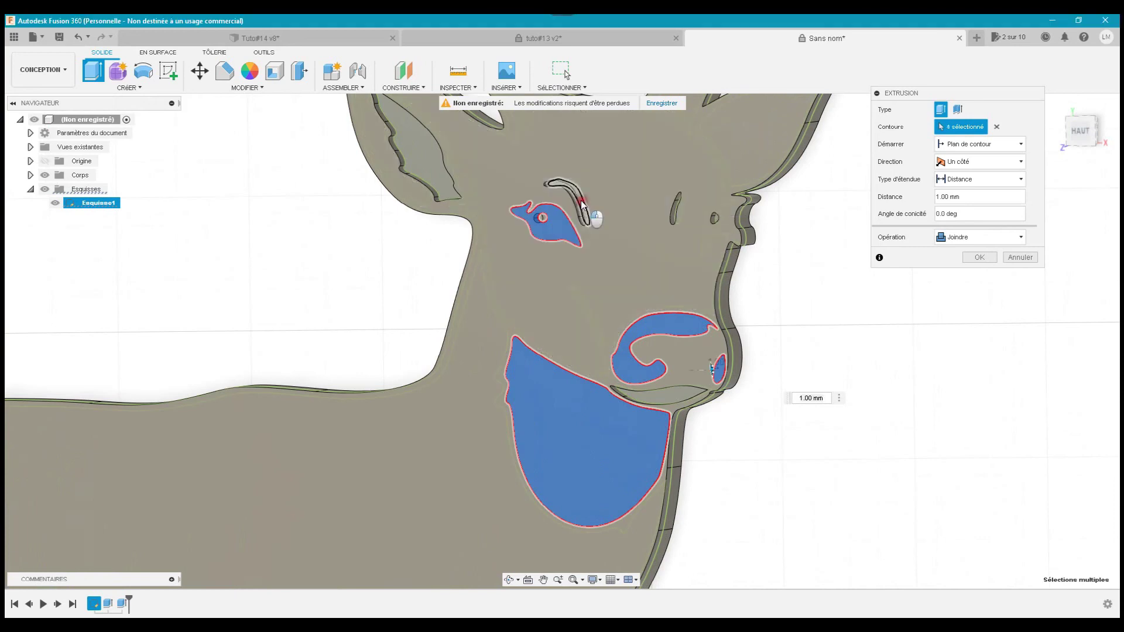
{"action": "left_click", "coordinate": [679, 212]}
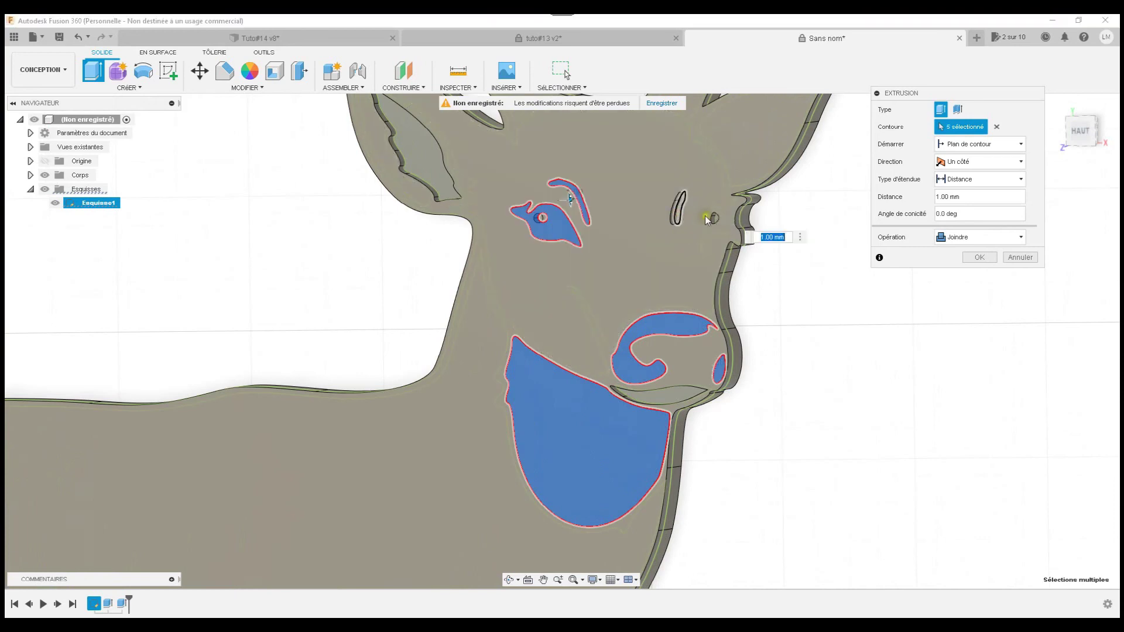
{"action": "left_click", "coordinate": [717, 219]}
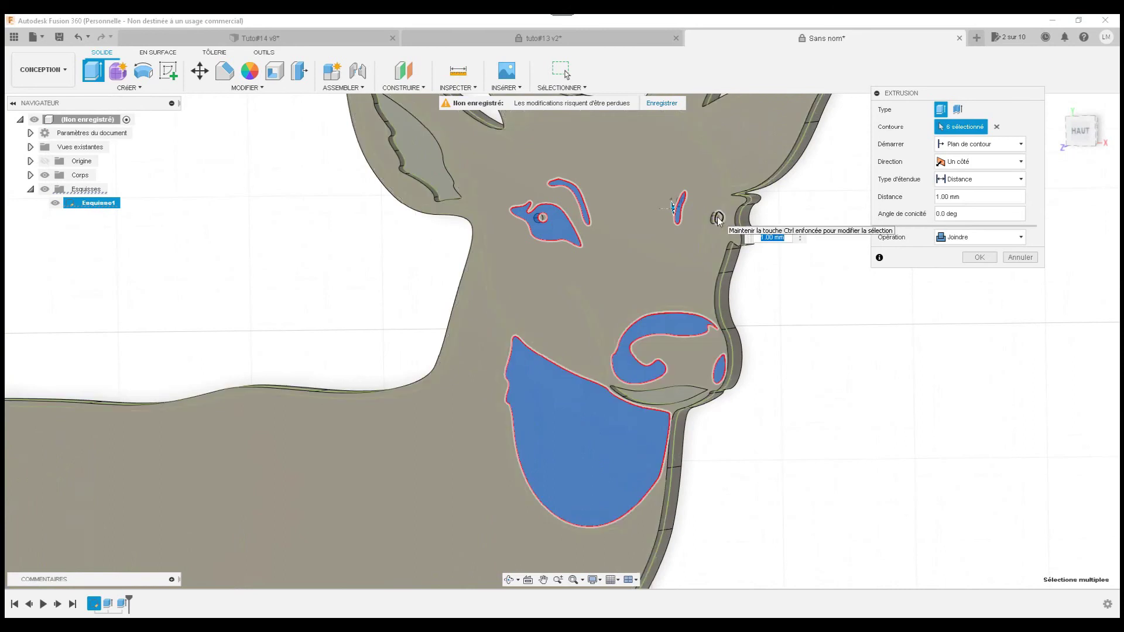
{"action": "left_click", "coordinate": [718, 219]}
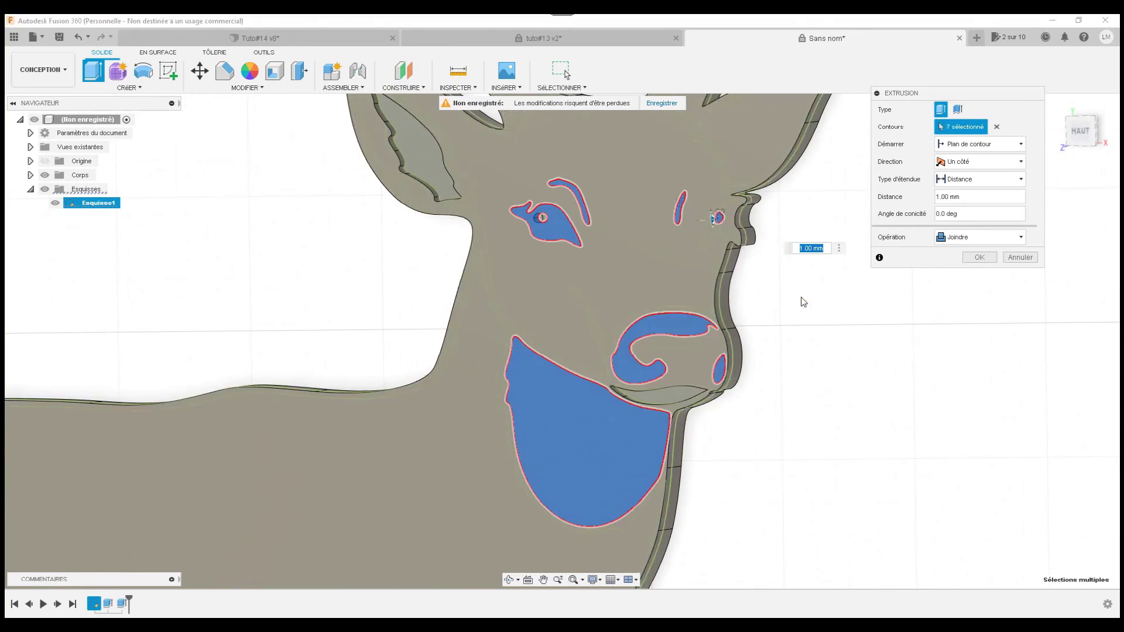
Extrude the selected facial profiles 2 mm, joined onto the deer body.
{"action": "scroll", "coordinate": [801, 297], "scroll_direction": "down", "scroll_amount": 3}
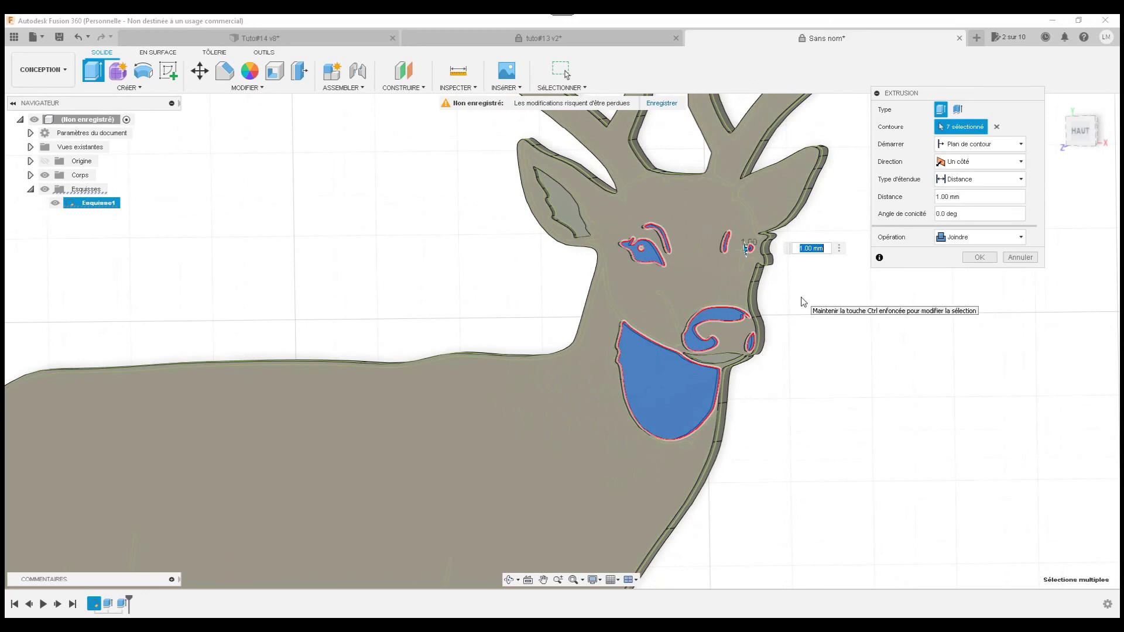
{"action": "scroll", "coordinate": [802, 297], "scroll_direction": "down", "scroll_amount": 2}
{"action": "scroll", "coordinate": [801, 297], "scroll_direction": "down", "scroll_amount": 2}
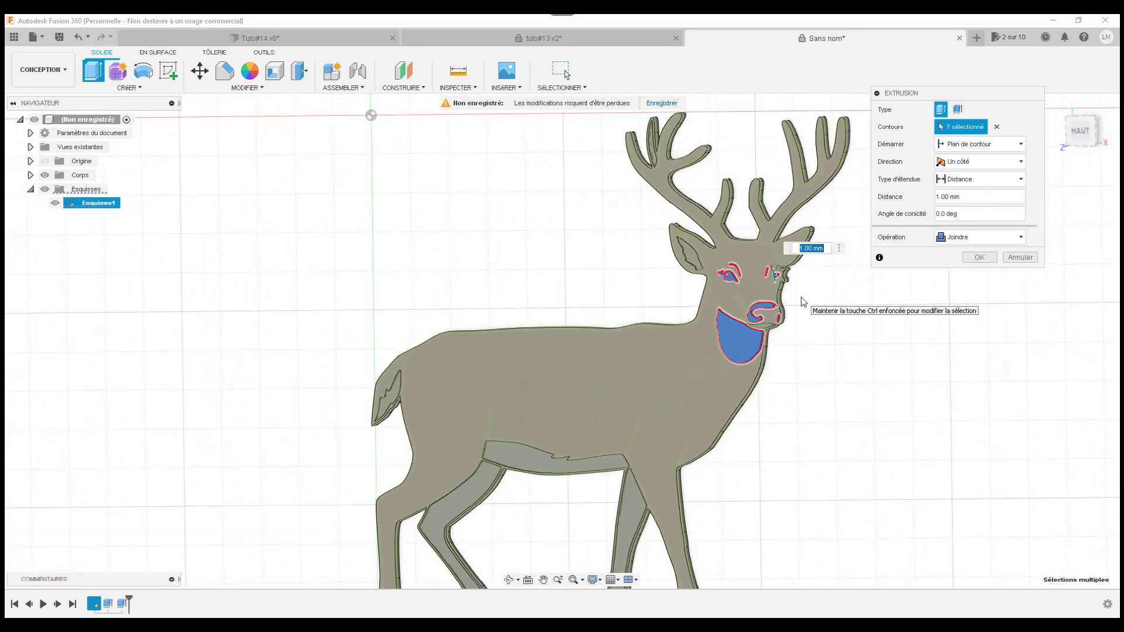
{"action": "scroll", "coordinate": [802, 297], "scroll_direction": "down", "scroll_amount": 2}
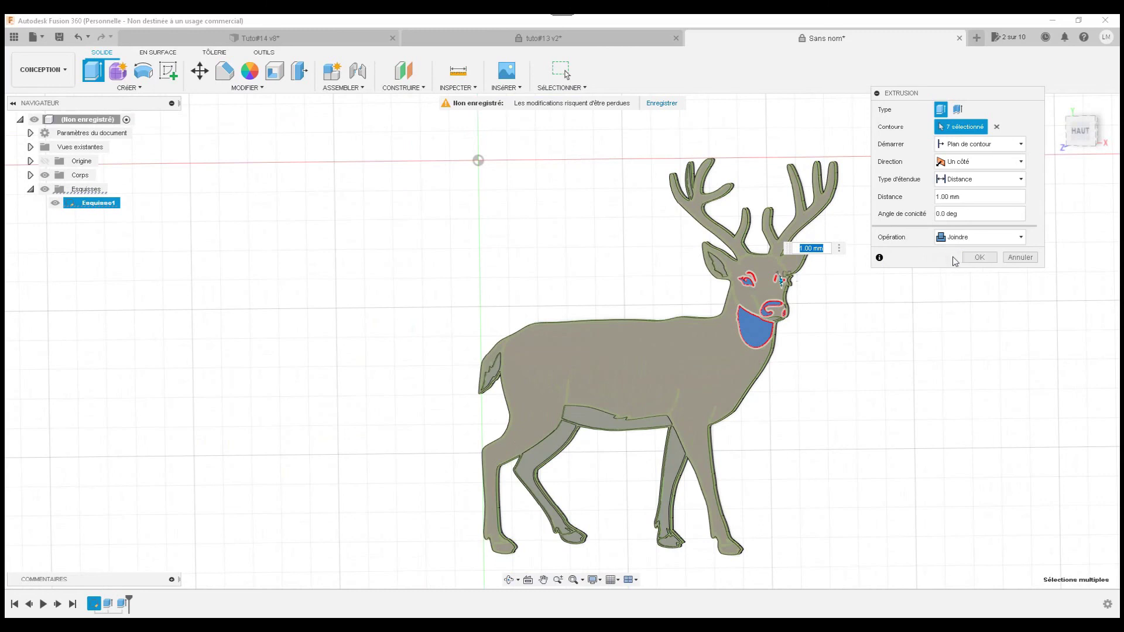
{"action": "left_click", "coordinate": [961, 196]}
{"action": "type", "text": "2"}
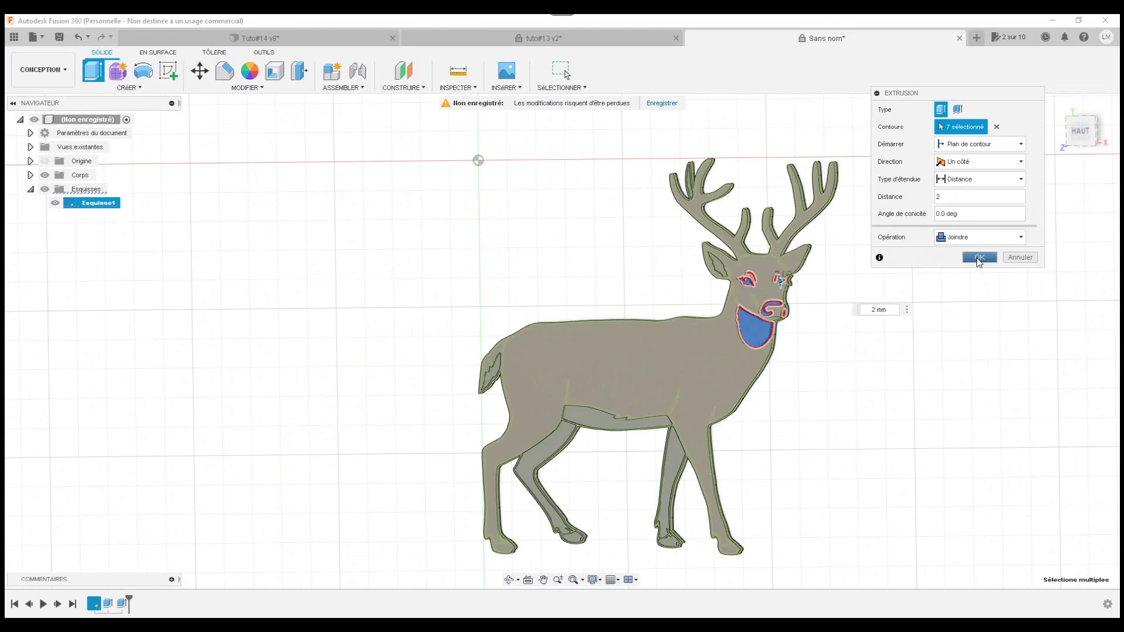
{"action": "left_click", "coordinate": [979, 258]}
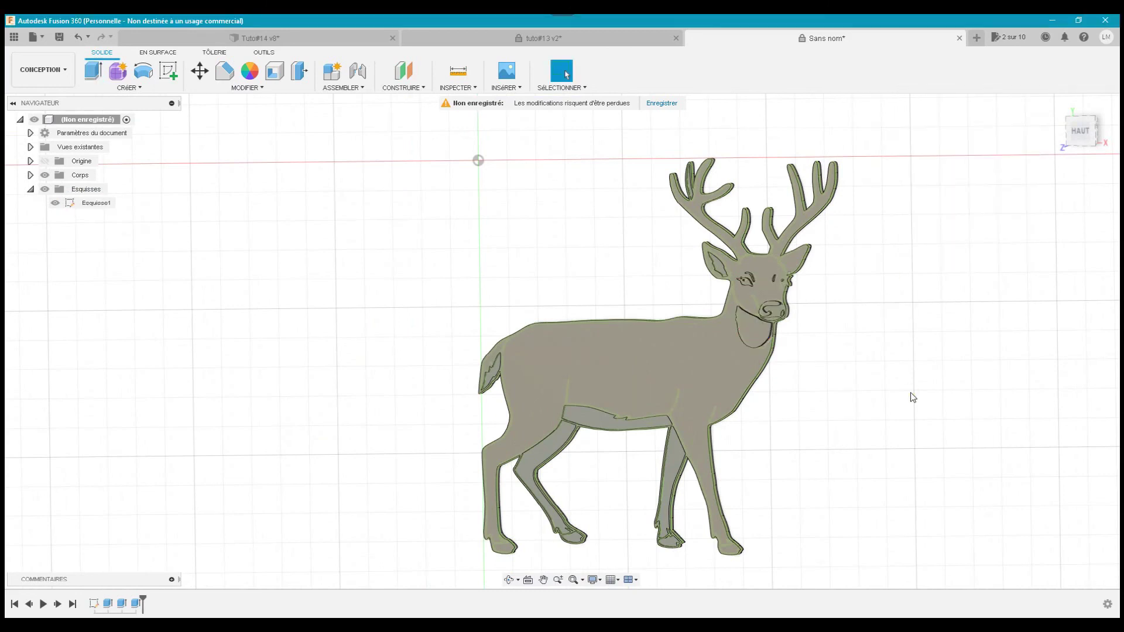
Hide Esquisse1 and orbit to check the relief's layered thickness.
{"action": "left_click", "coordinate": [49, 206]}
{"action": "left_click", "coordinate": [54, 203]}
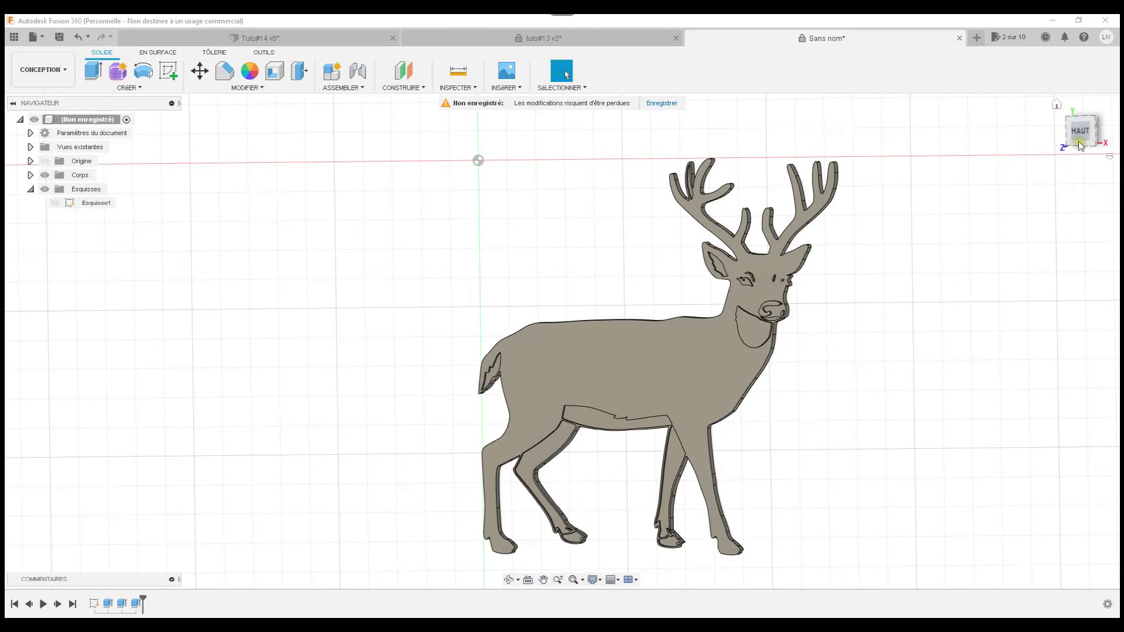
{"action": "middle_click_drag", "start_coordinate": [1054, 140], "coordinate": [1011, 138], "text": "shift"}
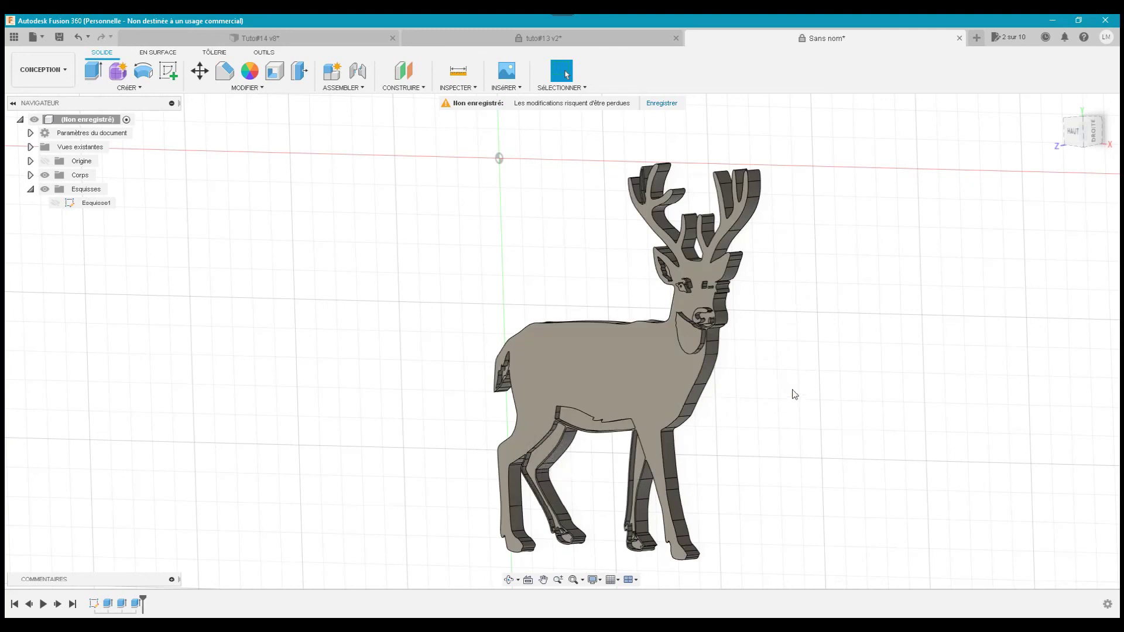
{"action": "left_click", "coordinate": [740, 301]}
{"action": "left_click", "coordinate": [683, 286]}
Return the deer relief to the HAUT top view.
{"action": "left_click", "coordinate": [1070, 136]}
{"action": "left_click", "coordinate": [914, 288]}
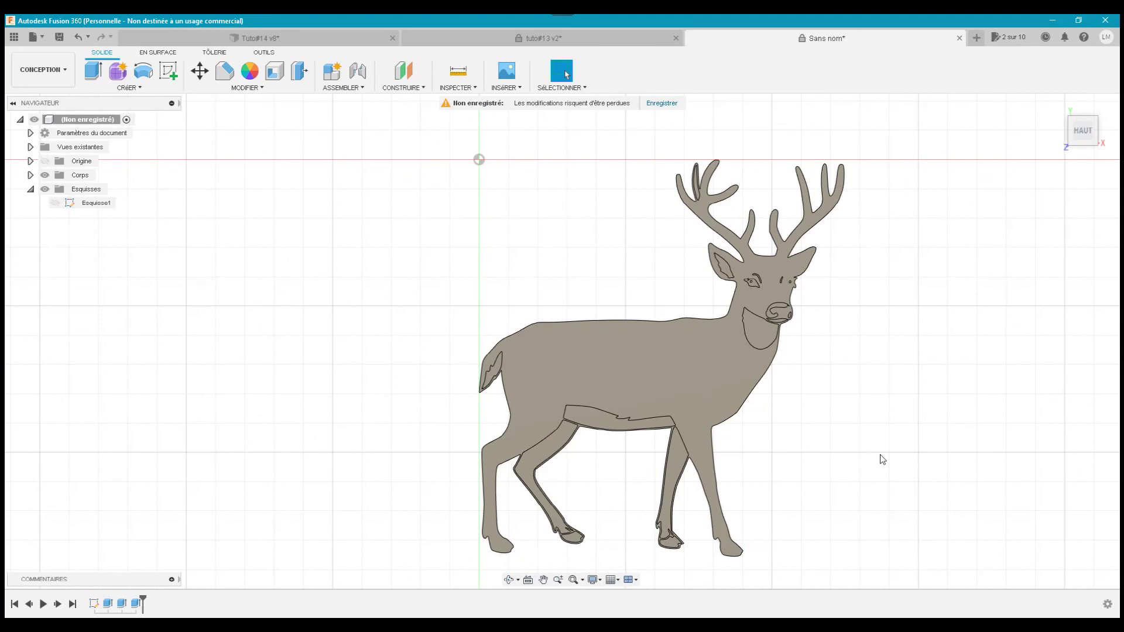
{"action": "scroll", "coordinate": [880, 455], "scroll_direction": "down", "scroll_amount": 1}
{"action": "scroll", "coordinate": [880, 455], "scroll_direction": "down", "scroll_amount": 1}
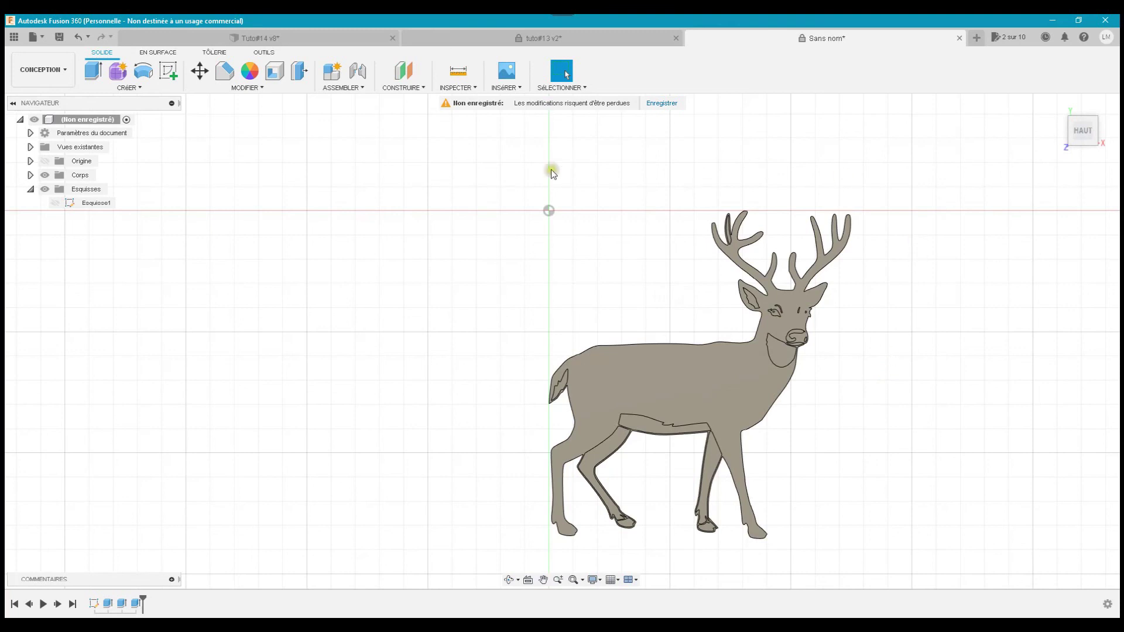
Switch to the Tuto#14 v8 Light Maker design.
{"action": "left_click", "coordinate": [306, 36]}
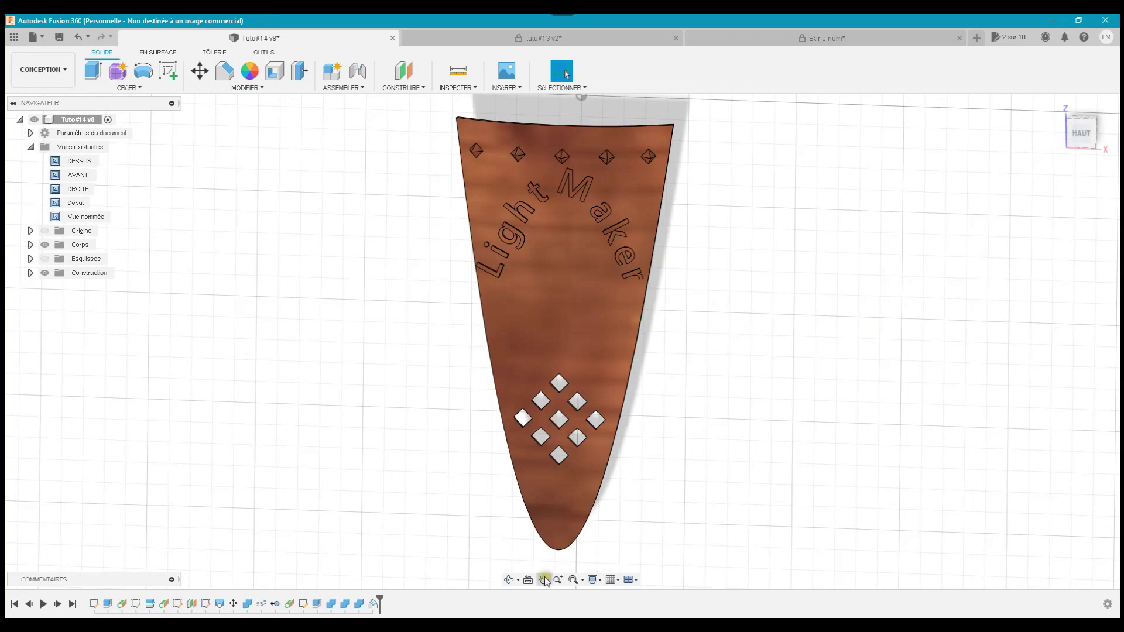
Orbit the Light Maker piece slightly, then return to the tuto#13 v2 deer design.
{"action": "left_click", "coordinate": [509, 580]}
{"action": "left_click_drag", "start_coordinate": [669, 364], "coordinate": [683, 381]}
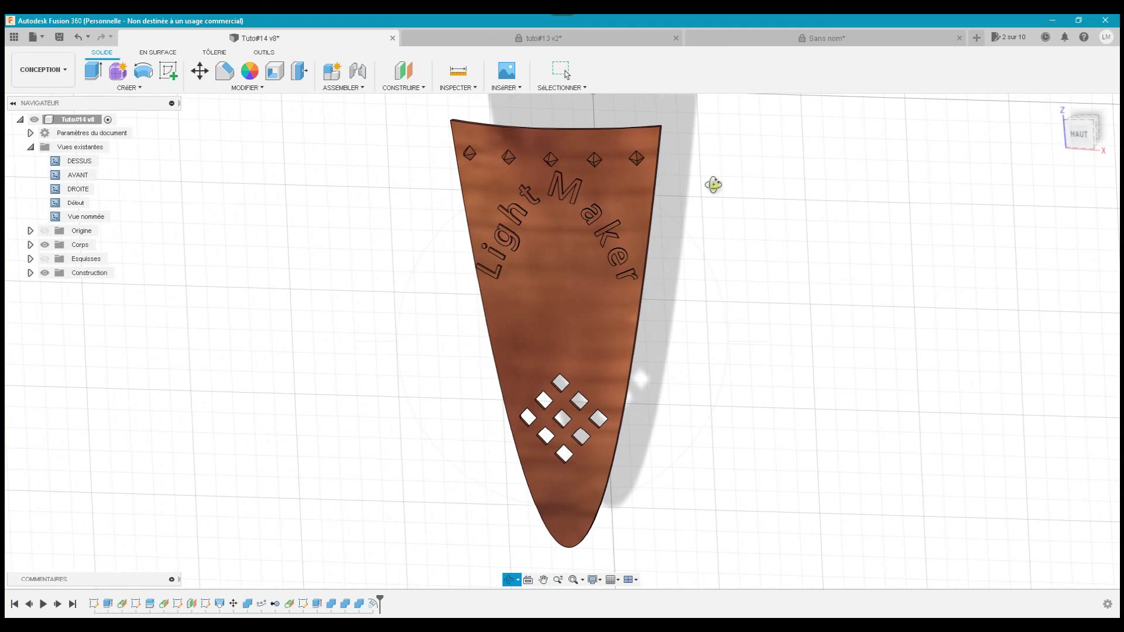
{"action": "left_click", "coordinate": [589, 32]}
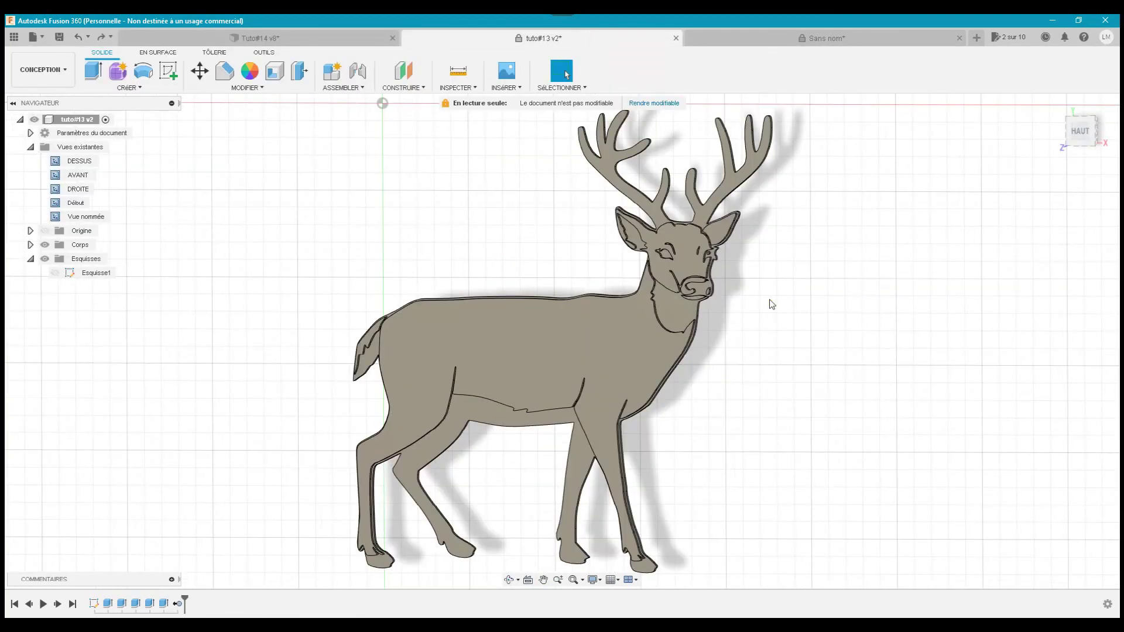
{"action": "scroll", "coordinate": [769, 300], "scroll_direction": "down", "scroll_amount": 1}
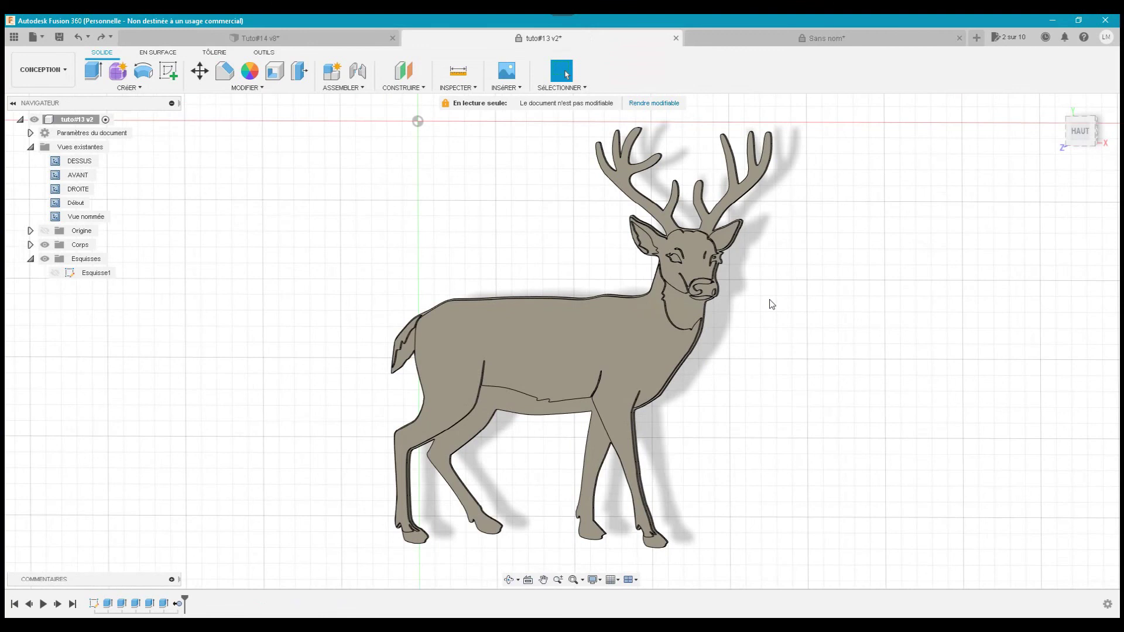